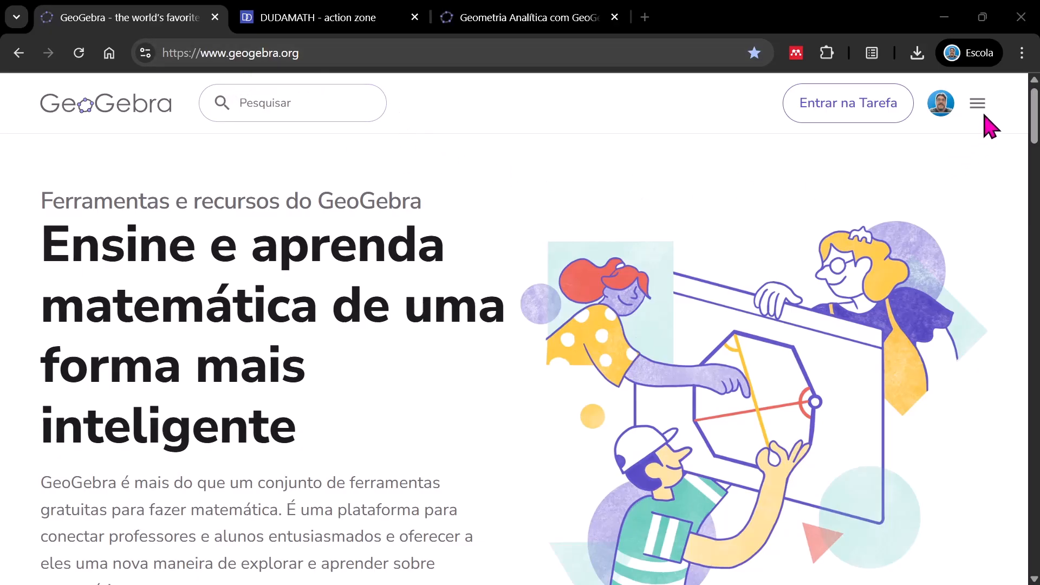
Open the Notas calculator from the GeoGebra website and show it in full screen.
left_click(979, 109)
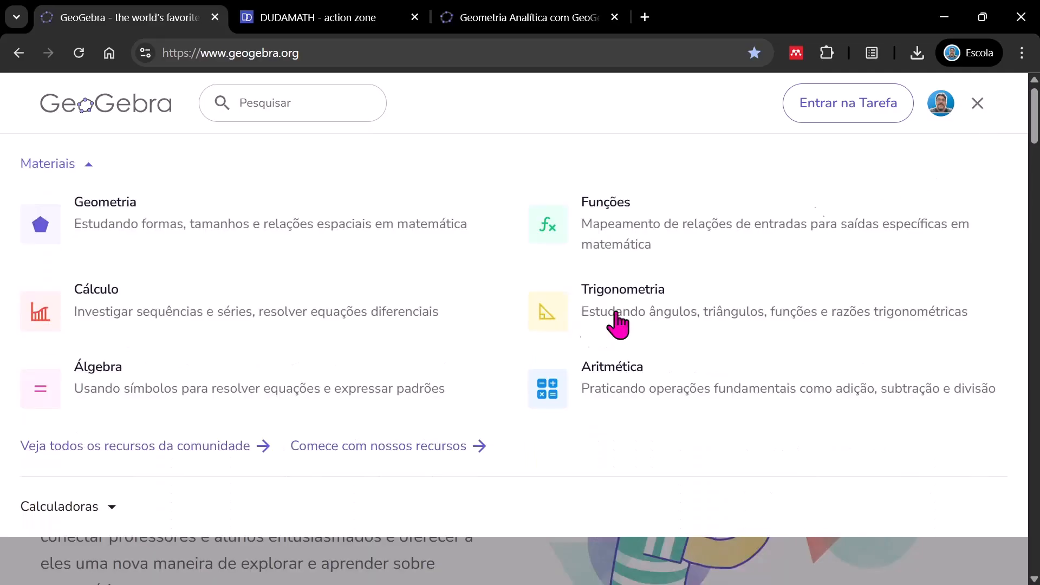
left_click(115, 508)
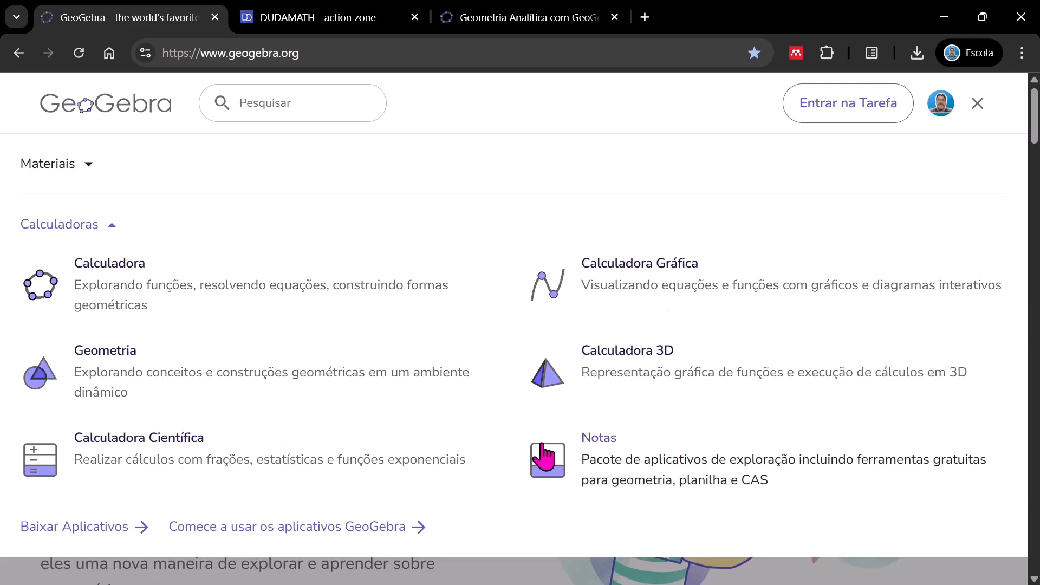
left_click(611, 444)
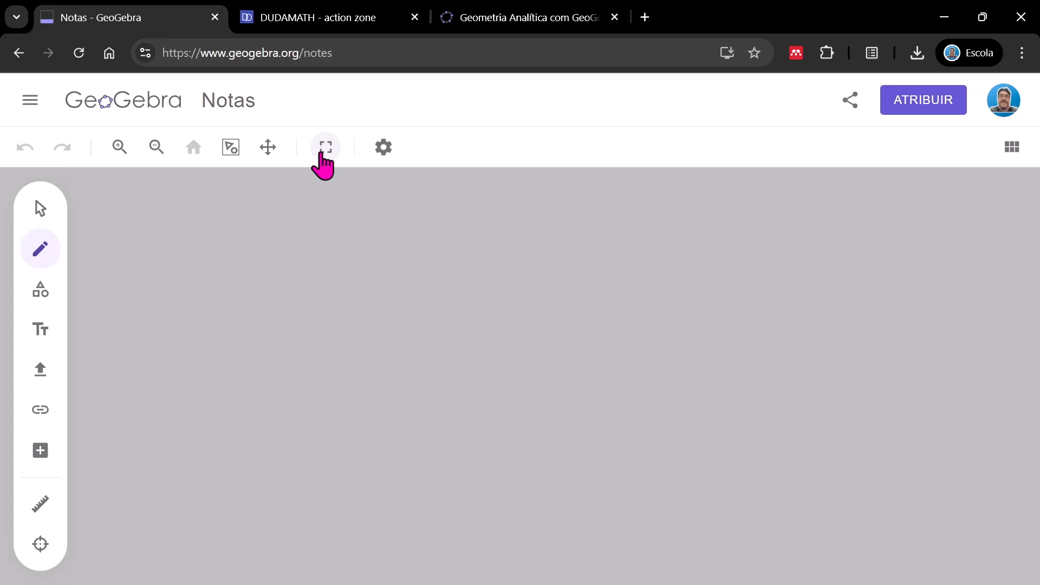
left_click(326, 148)
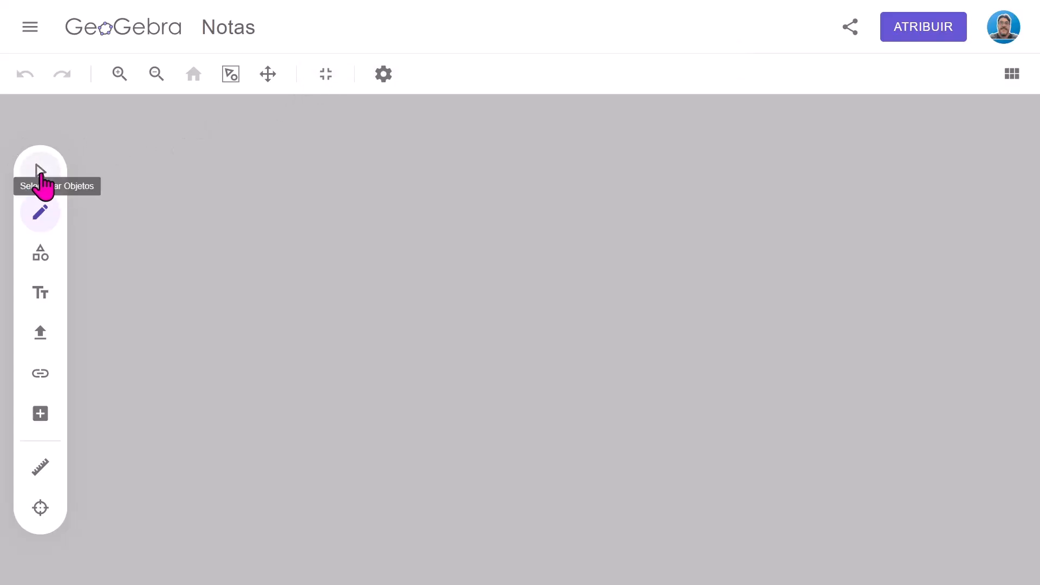
Switch to object selection and review the available Linhas ruling styles for the board.
left_click(43, 168)
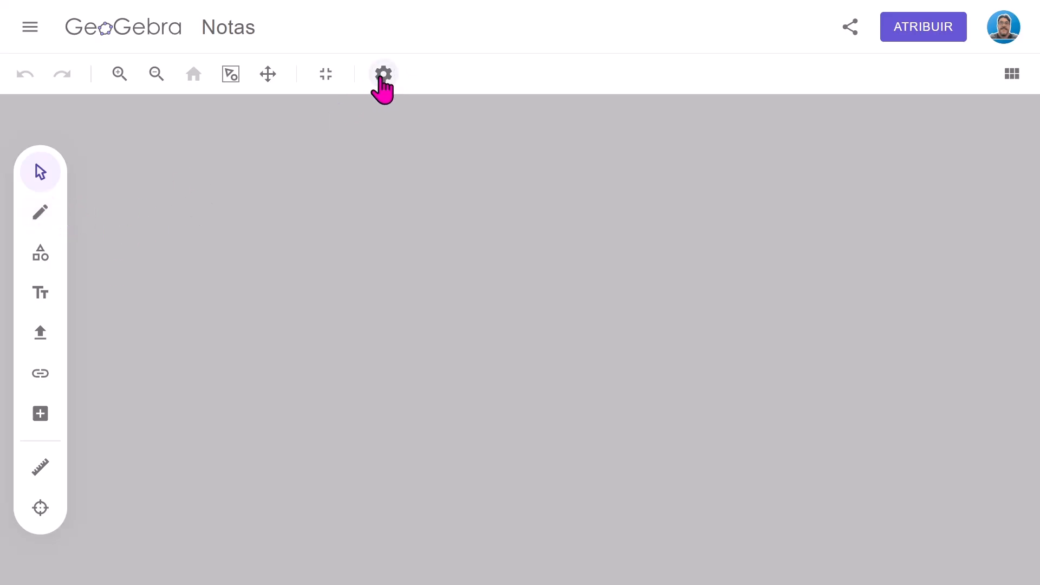
left_click(383, 76)
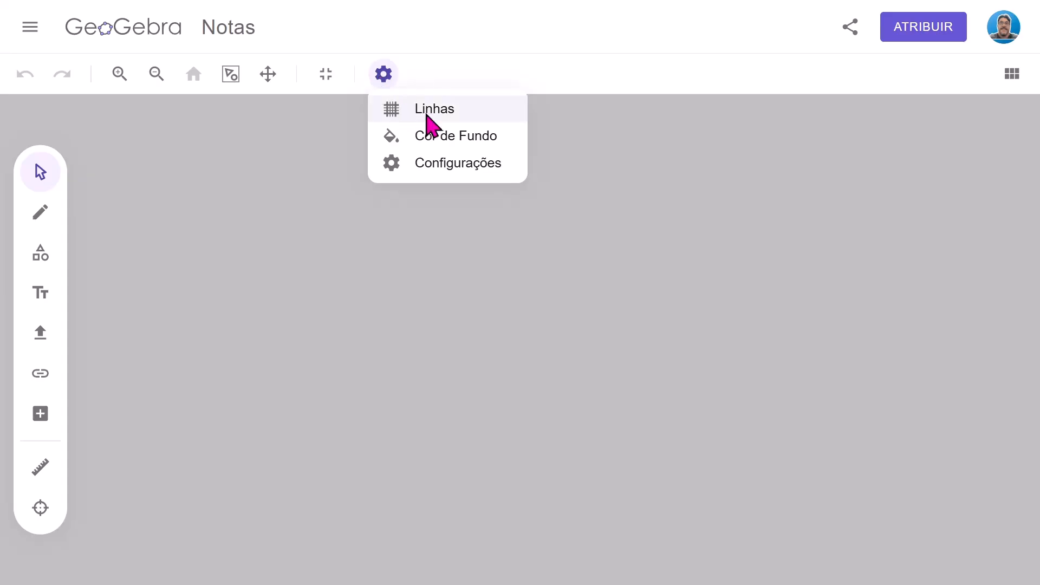
left_click(426, 115)
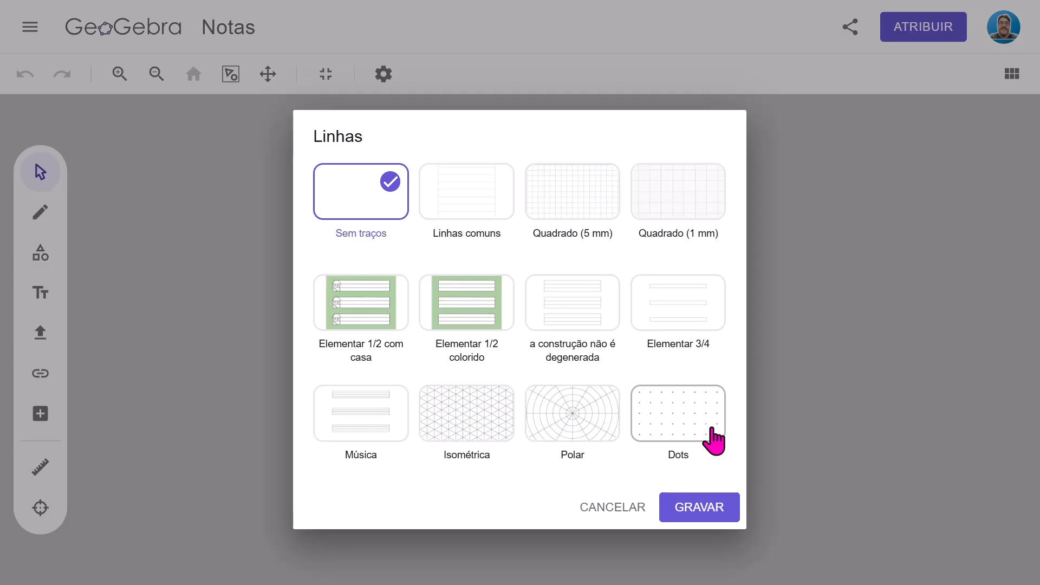
left_click(611, 508)
Set the board's background colour to white.
left_click(383, 73)
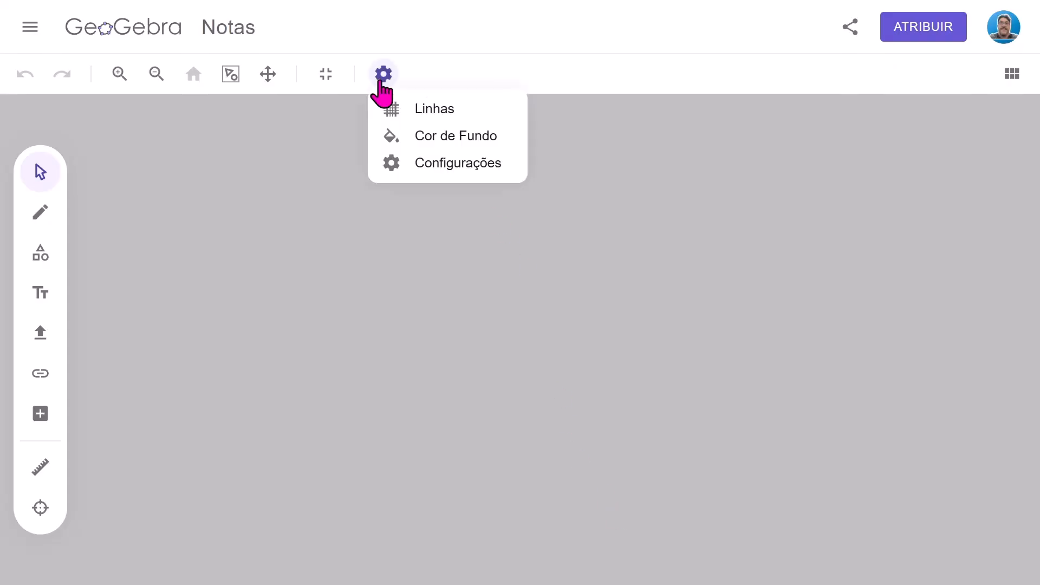
left_click(439, 139)
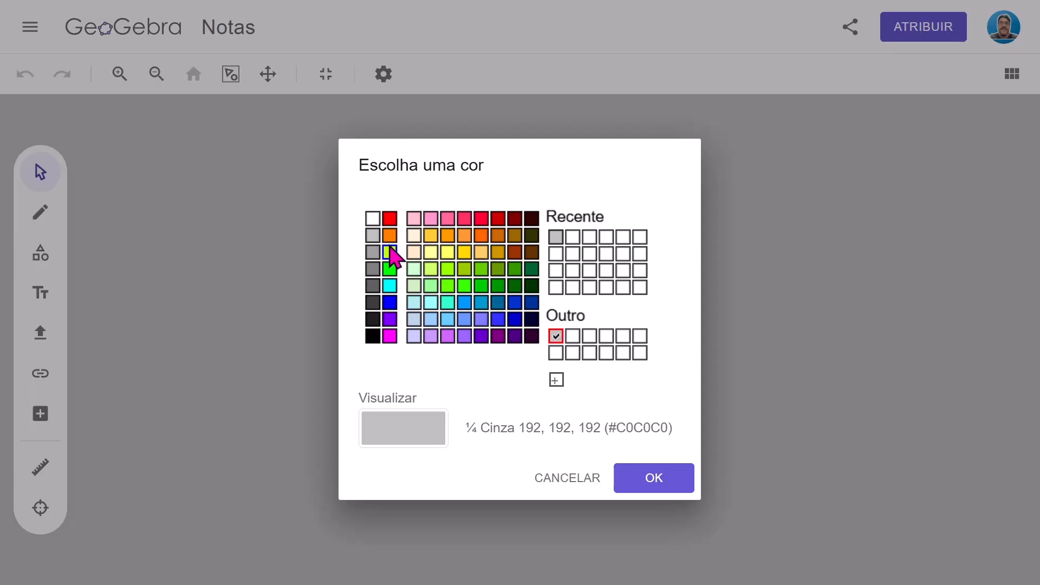
left_click(373, 220)
left_click(679, 491)
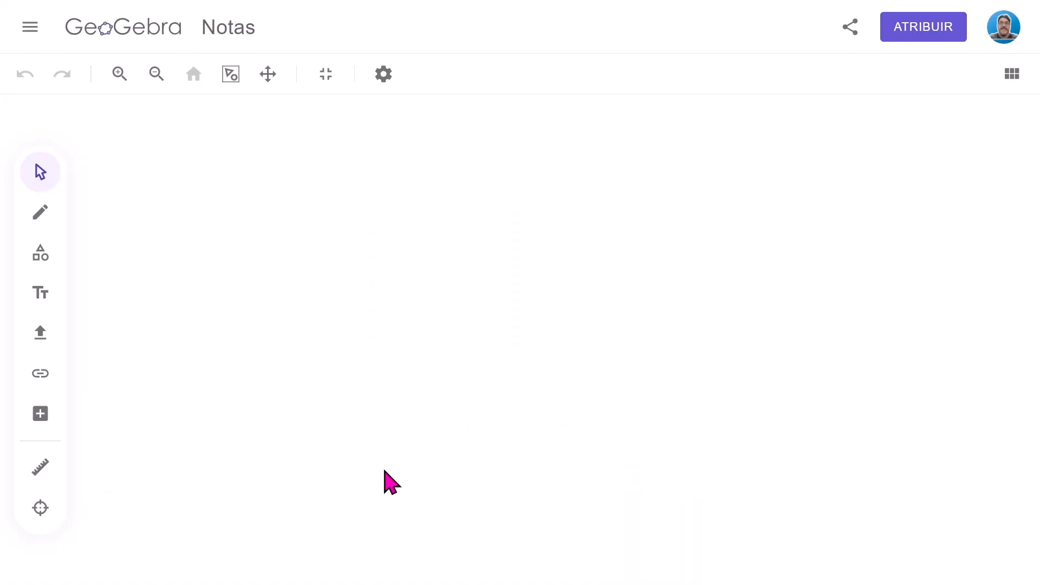
Set the board's background colour to ¼ Cinza (#C0C0C0).
left_click(382, 76)
left_click(403, 136)
left_click(374, 236)
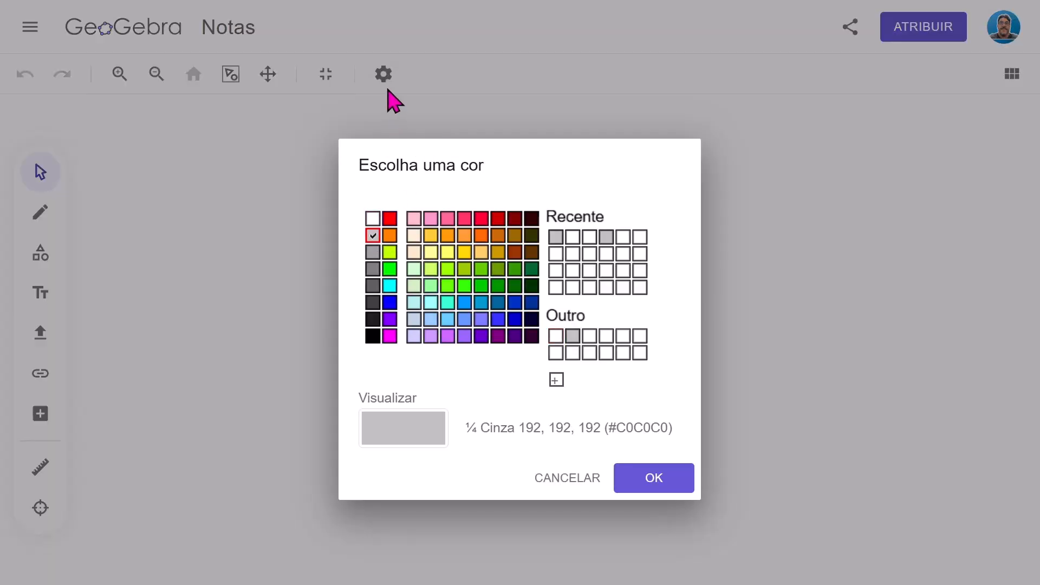
left_click(655, 478)
Review the board's basic, global and algebra settings, then close the settings.
left_click(384, 76)
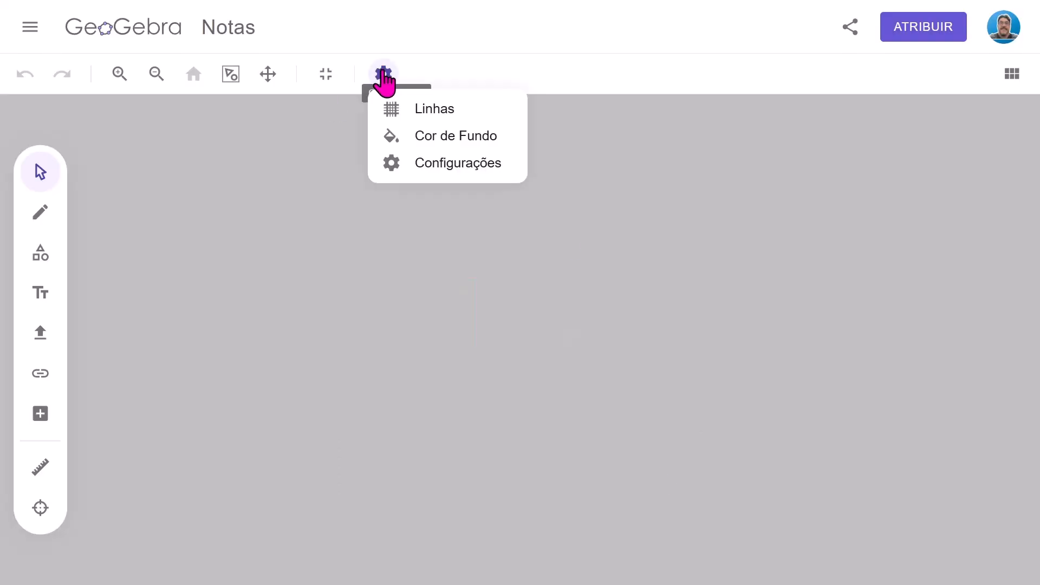
left_click(443, 164)
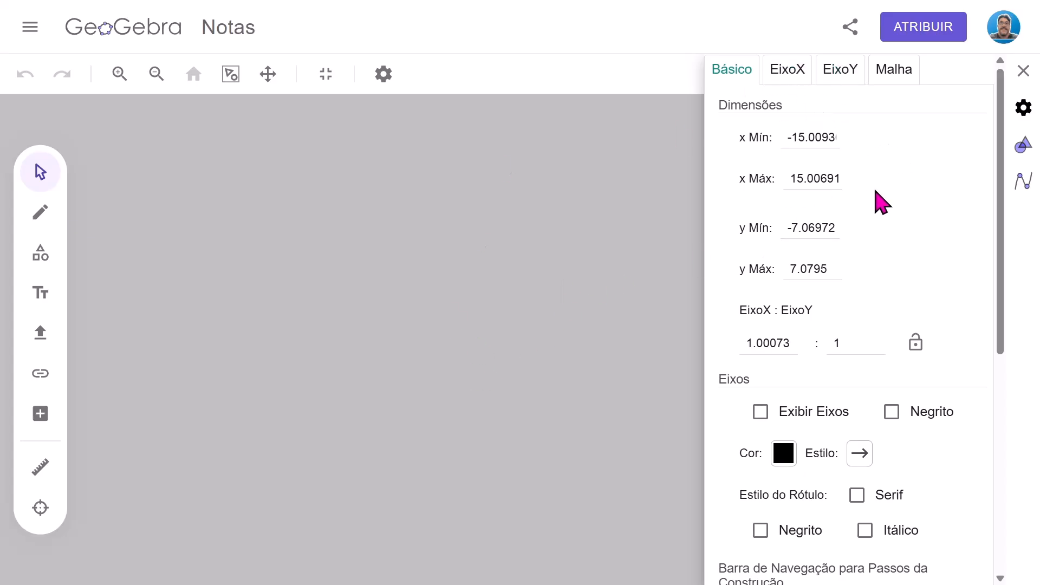
left_click(1019, 116)
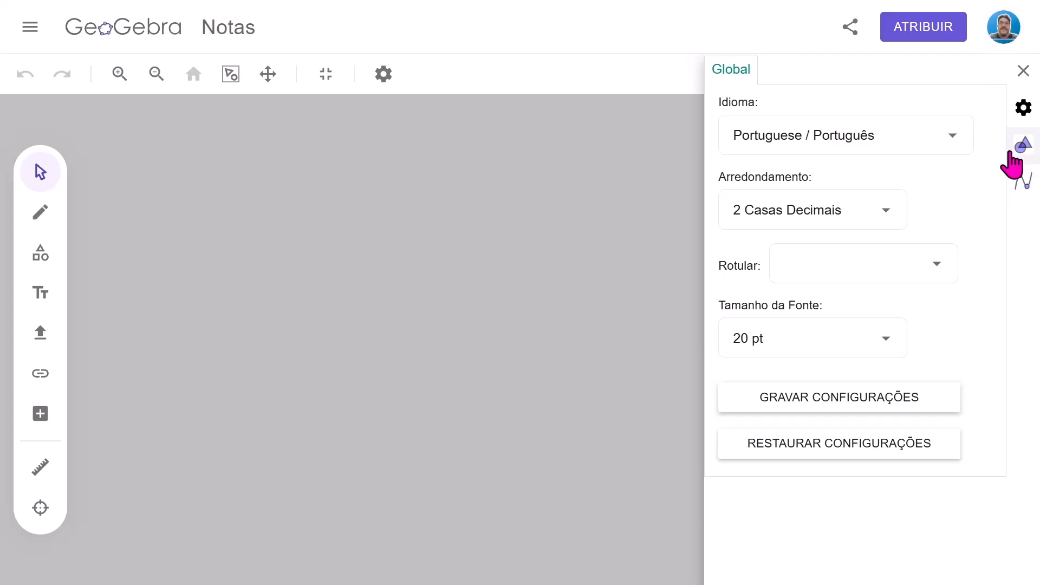
left_click(1024, 184)
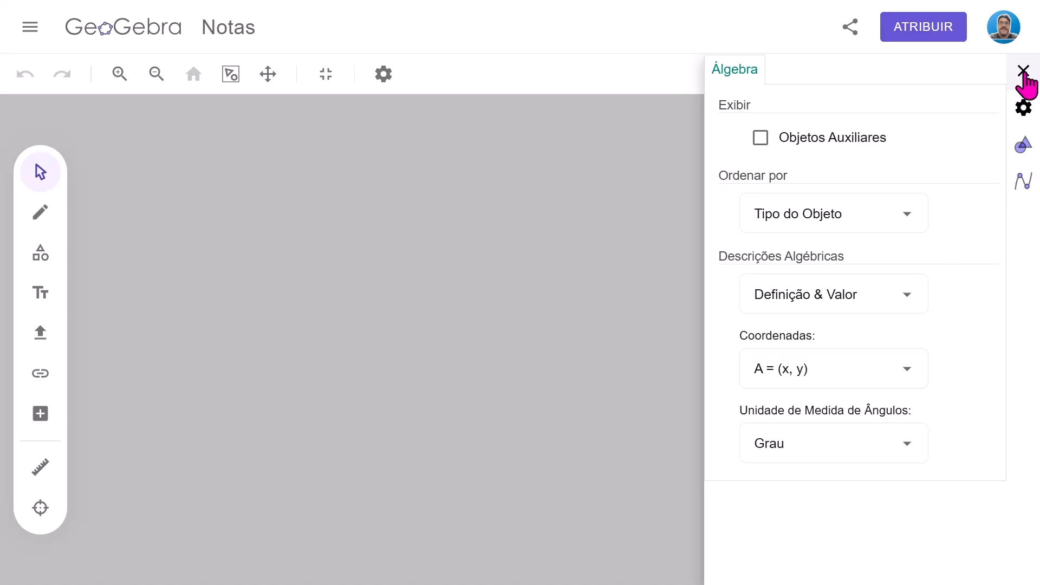
left_click(1023, 72)
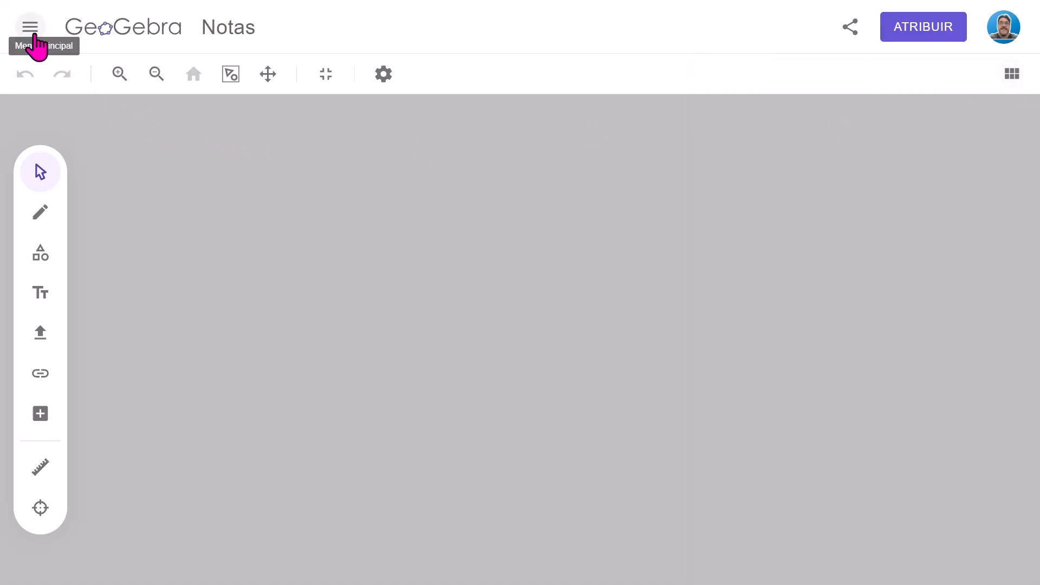
Examine the file operations offered for the board and the formats available under Baixar como.
left_click(33, 34)
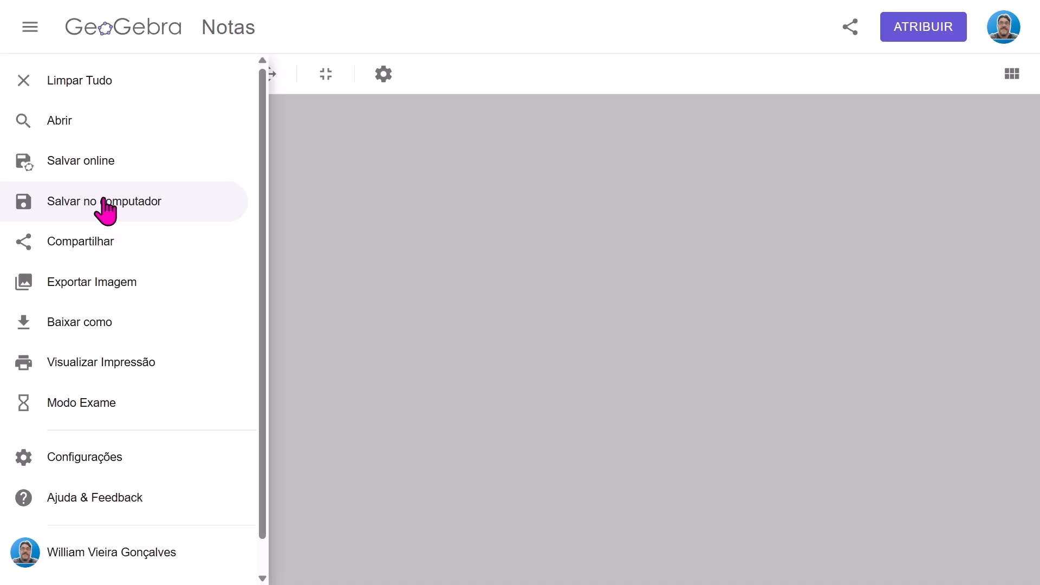
left_click(87, 324)
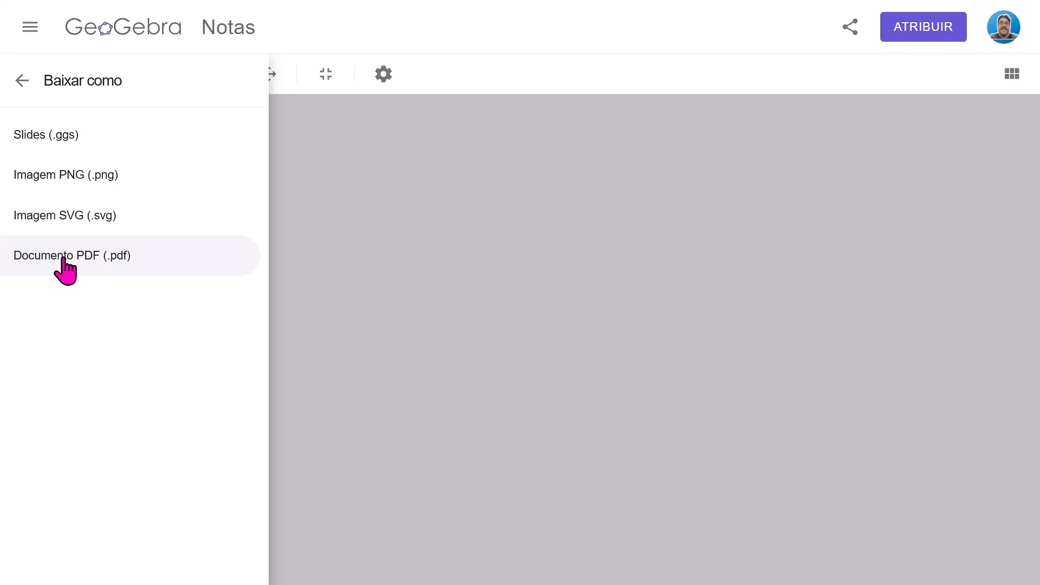
left_click(22, 81)
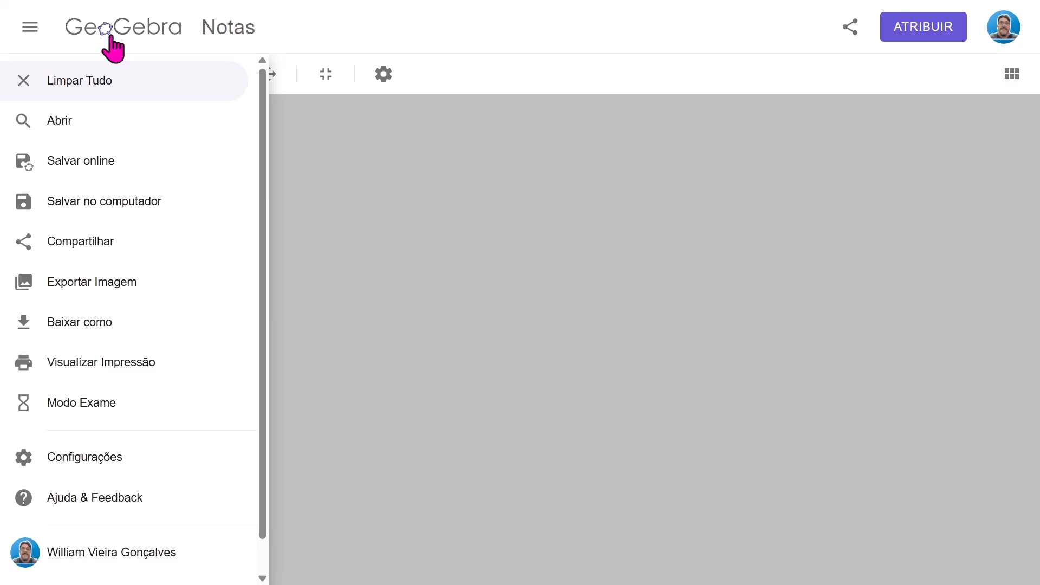
Check the storage locations offered for saving the board online, and cancel the save.
left_click(84, 158)
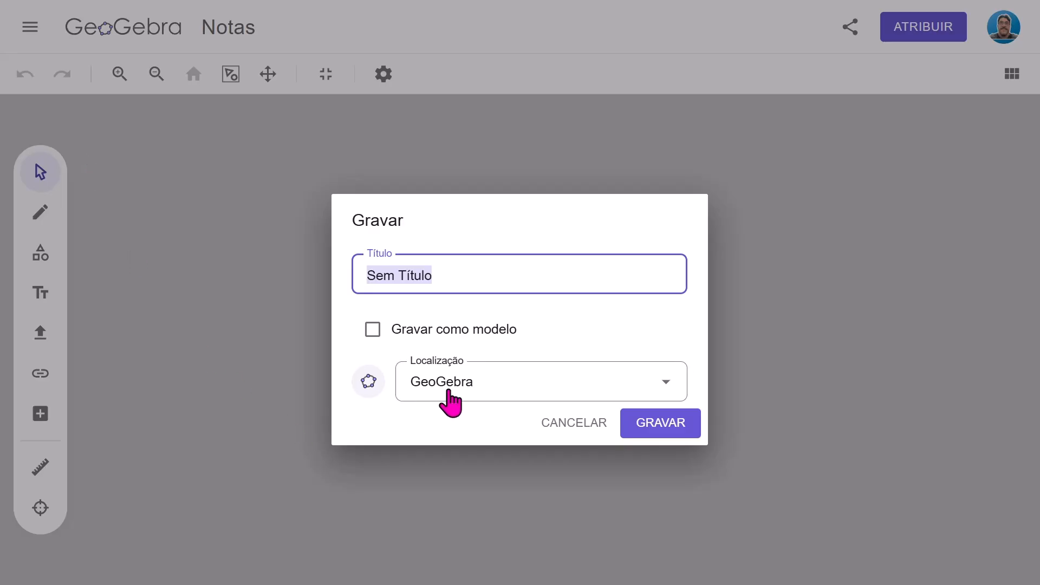
left_click(450, 402)
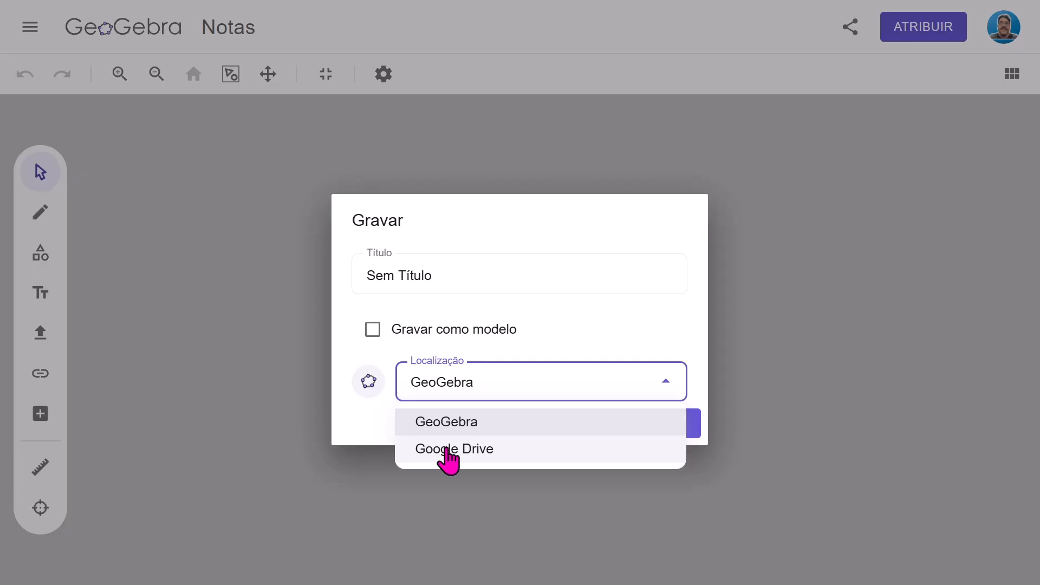
left_click(578, 225)
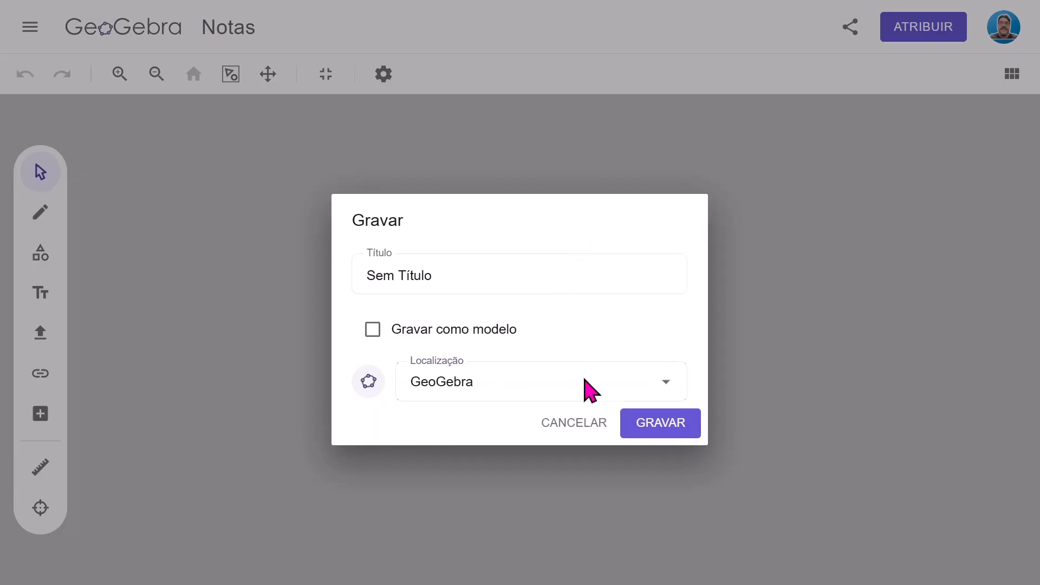
left_click(575, 424)
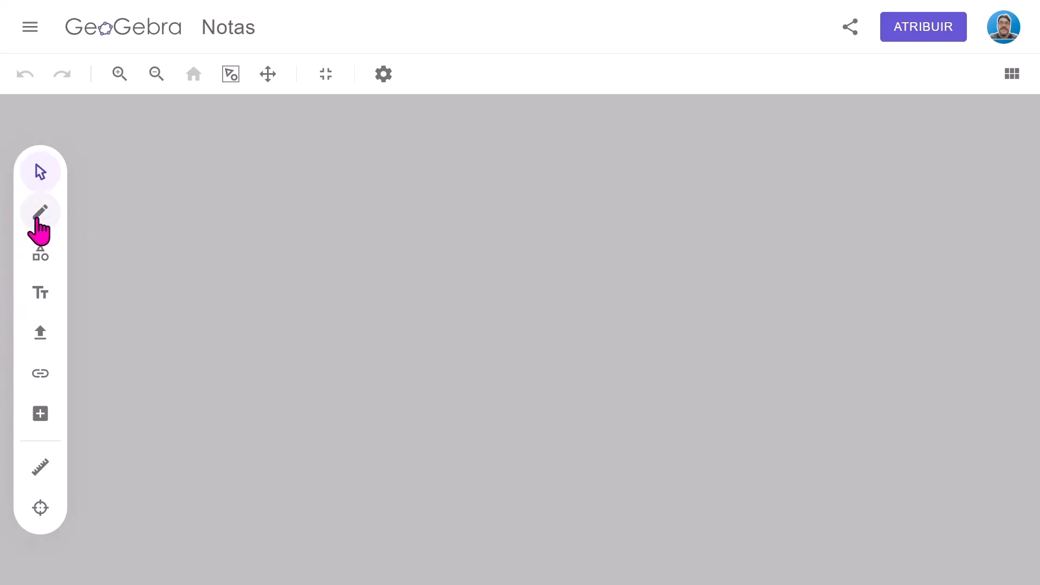
Draw a freehand looping stroke on the board with the black pen and undo it.
left_click(38, 214)
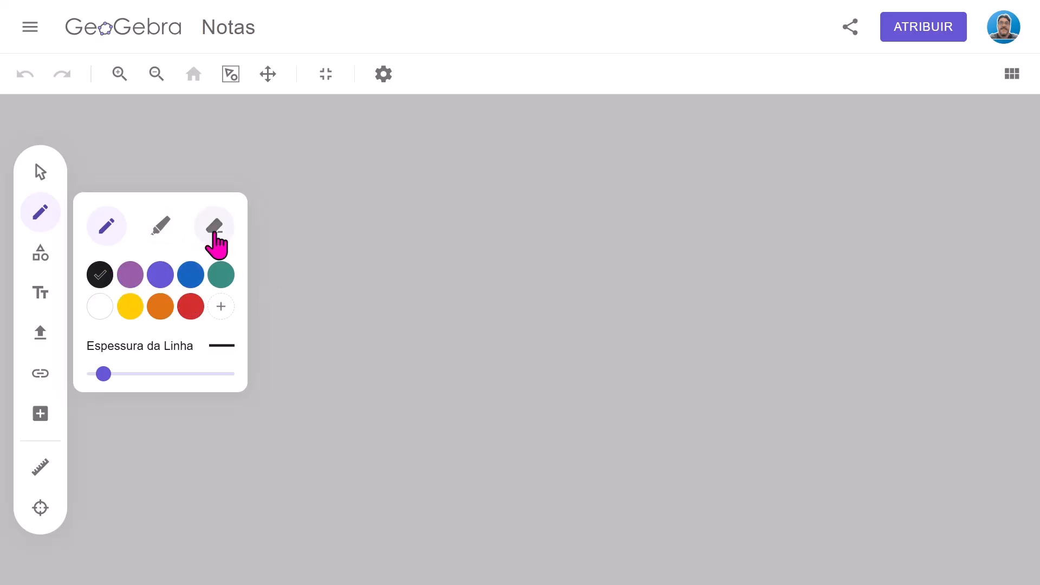
mouse_move(390, 217)
left_mouse_down()
mouse_move(343, 262)
mouse_move(314, 401)
mouse_move(530, 232)
mouse_move(481, 215)
left_mouse_up()
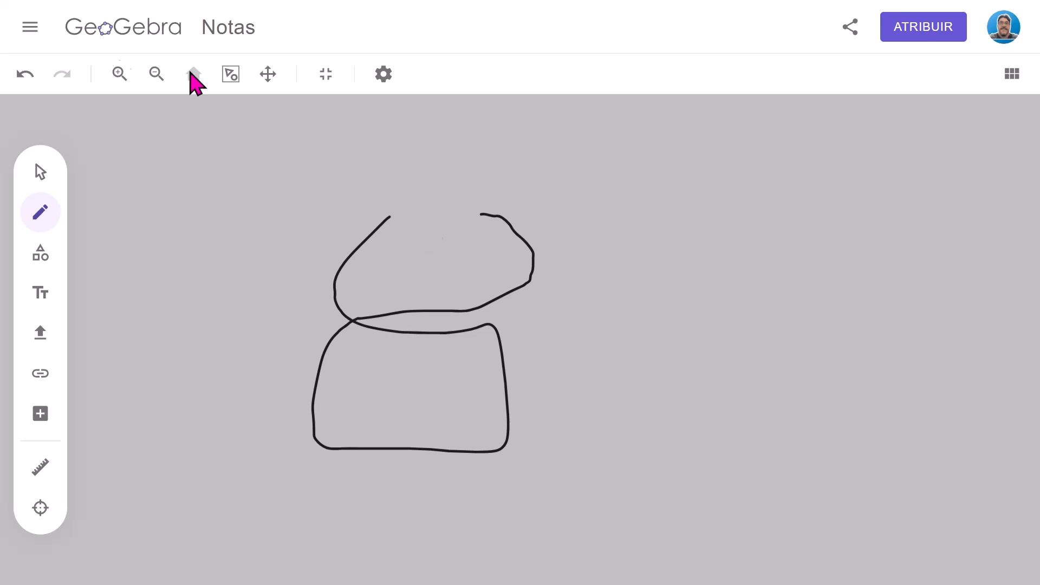
left_click(25, 74)
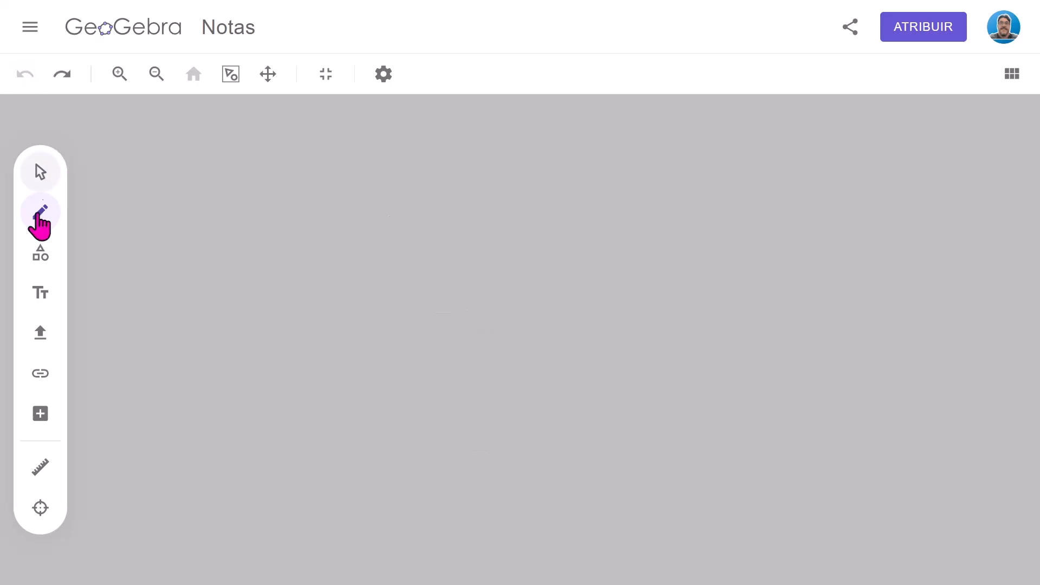
Draw a closed five-sided irregular polygon in the upper part of the board with the free polygon shape.
left_click(39, 255)
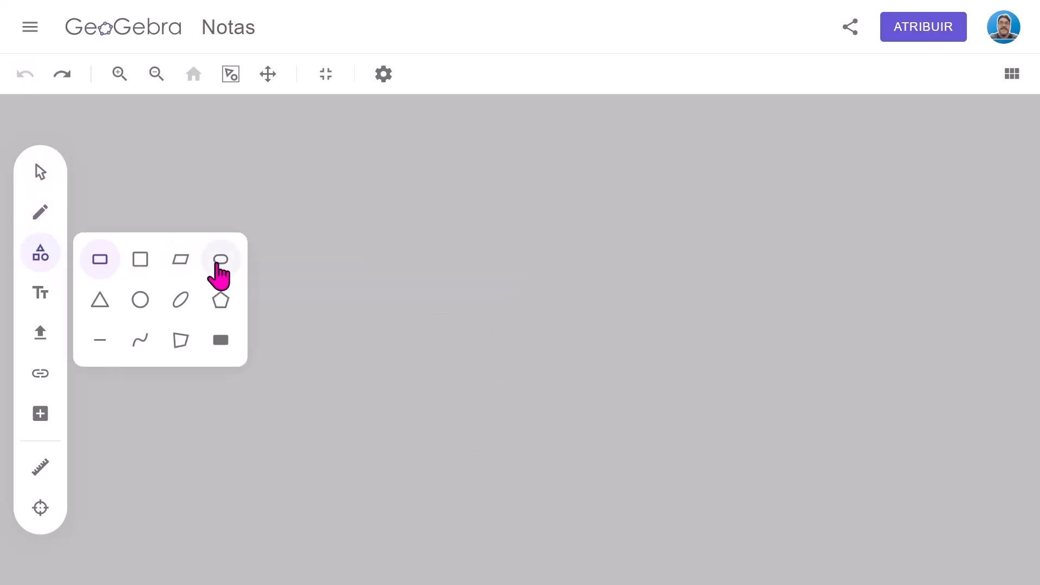
left_click(181, 340)
left_click(340, 216)
left_click(539, 336)
left_click(479, 174)
left_click(314, 144)
left_click(187, 228)
left_click(339, 216)
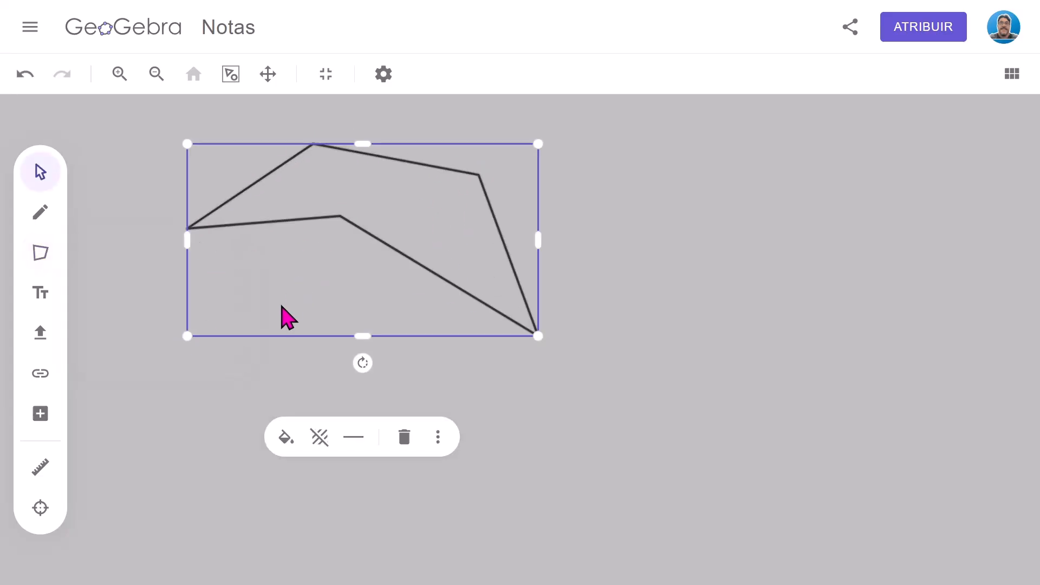
Colour the polygon dark red and fill it with diagonal hatching.
left_click(286, 438)
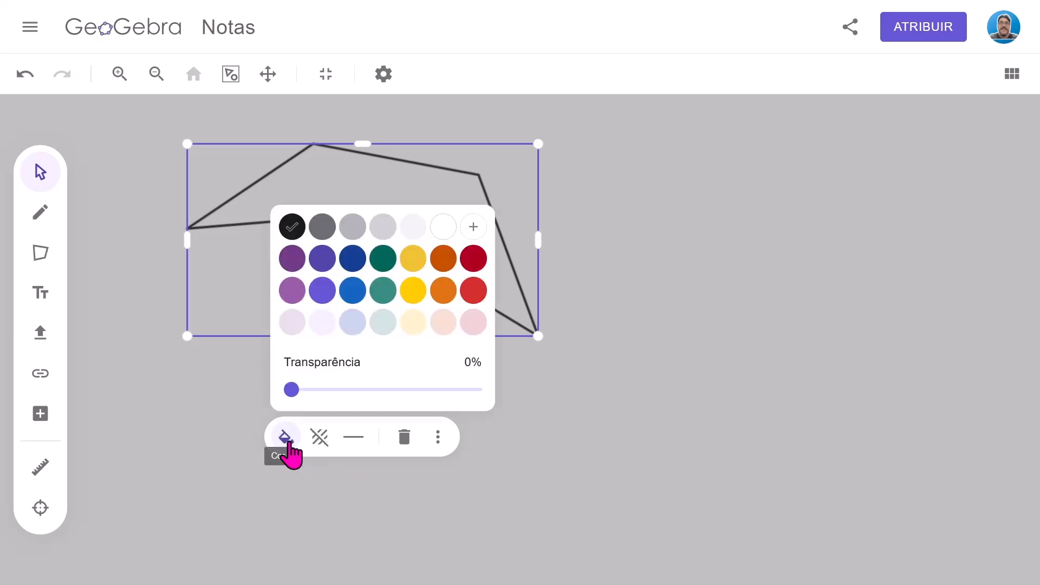
left_click(469, 260)
left_click(319, 438)
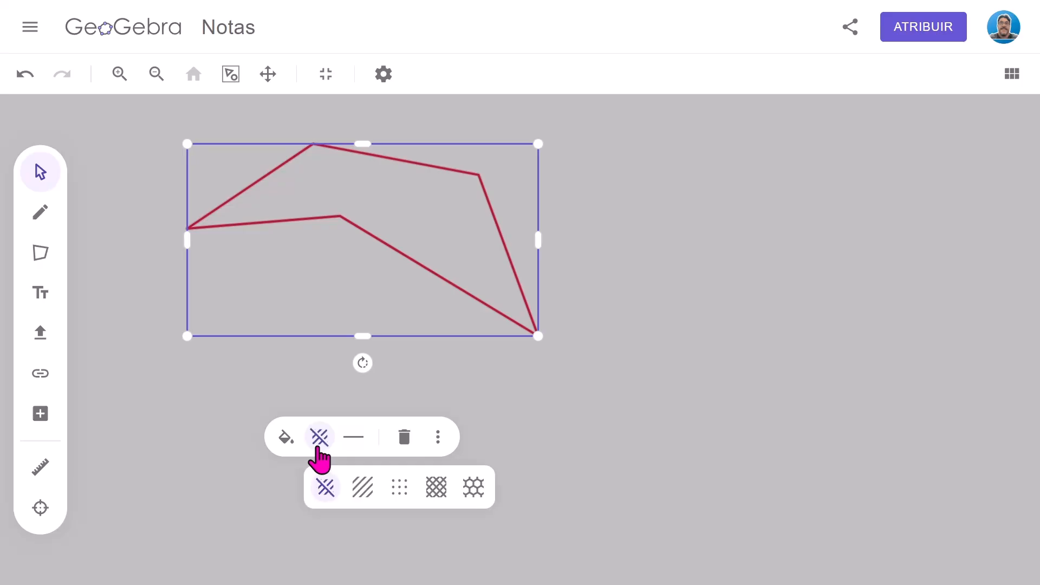
left_click(363, 489)
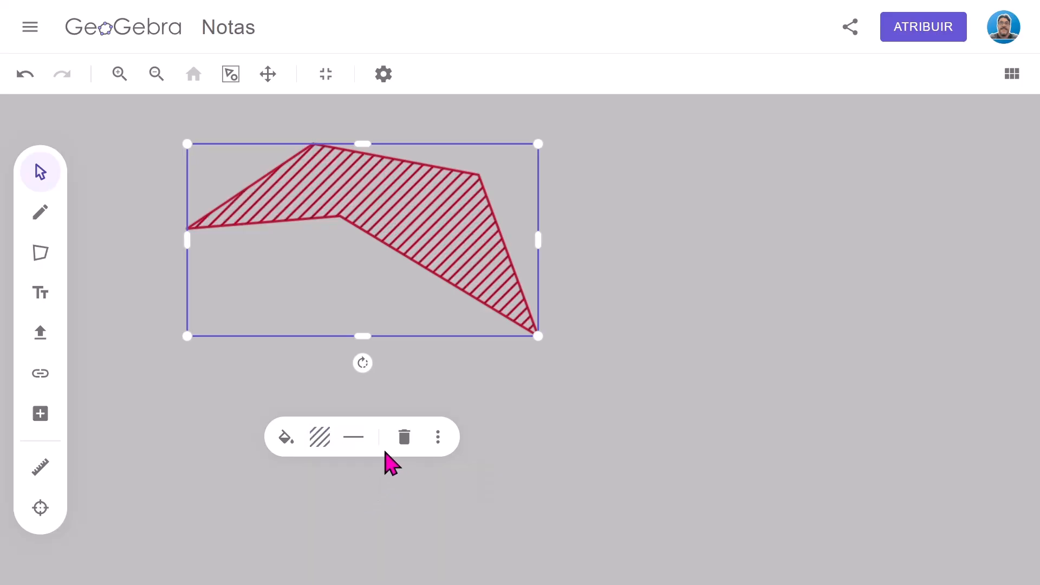
Check the polygon's line style and thickness options, then delete the polygon.
left_click(352, 443)
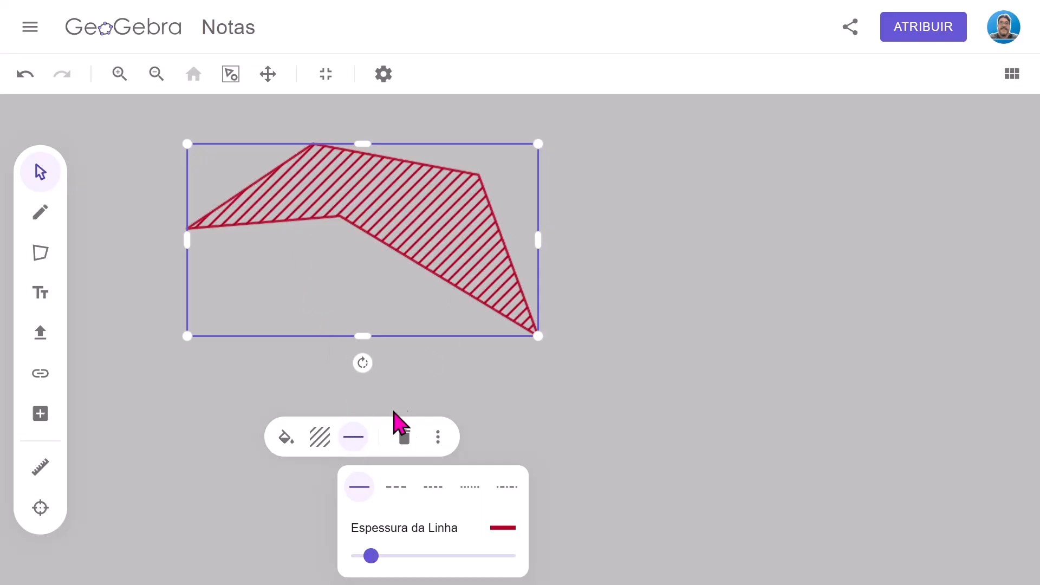
left_click(405, 439)
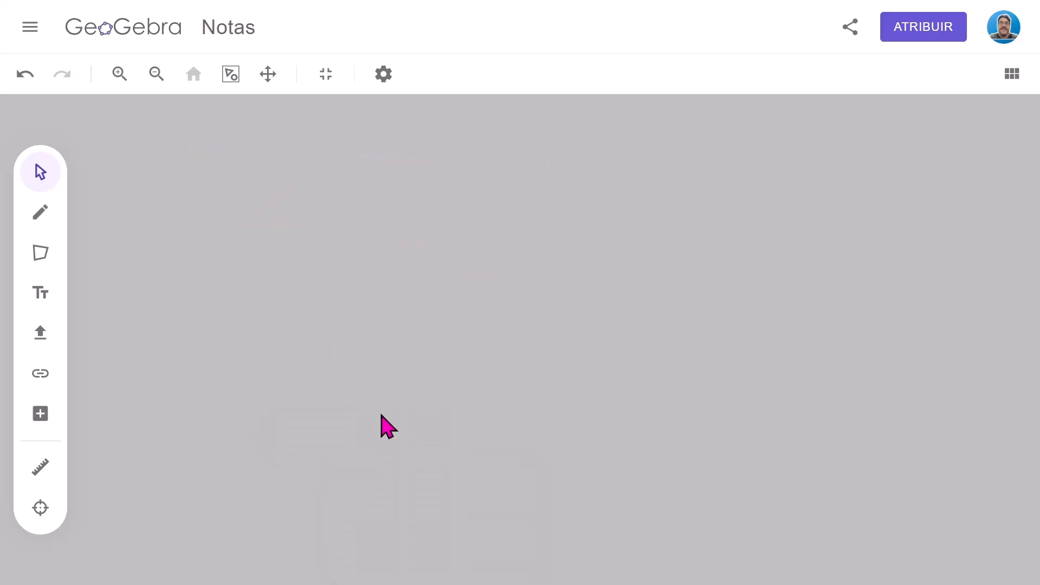
Place an empty text box in the upper part of the board.
left_click(41, 299)
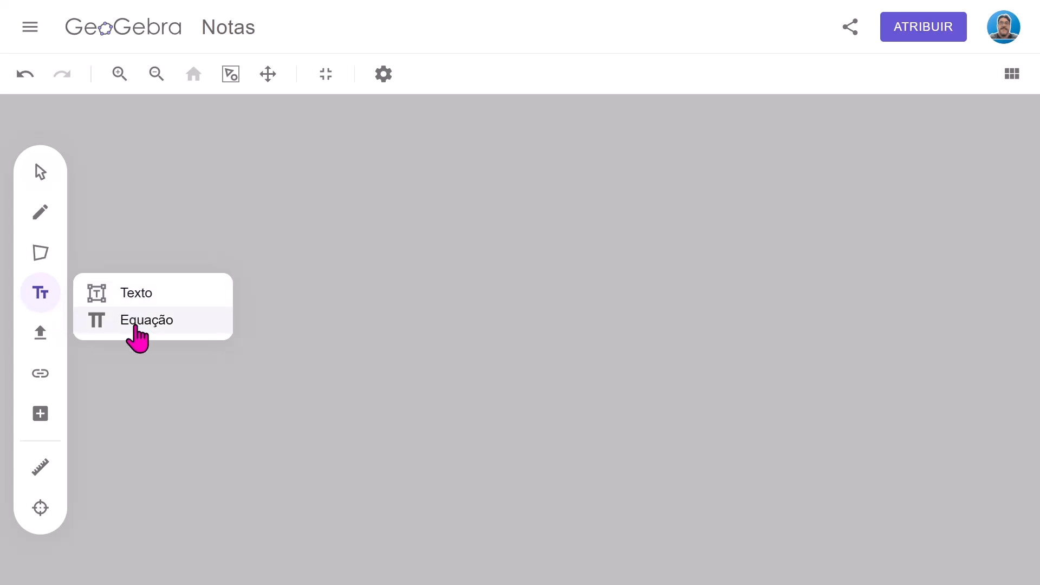
left_click(144, 297)
left_click(291, 178)
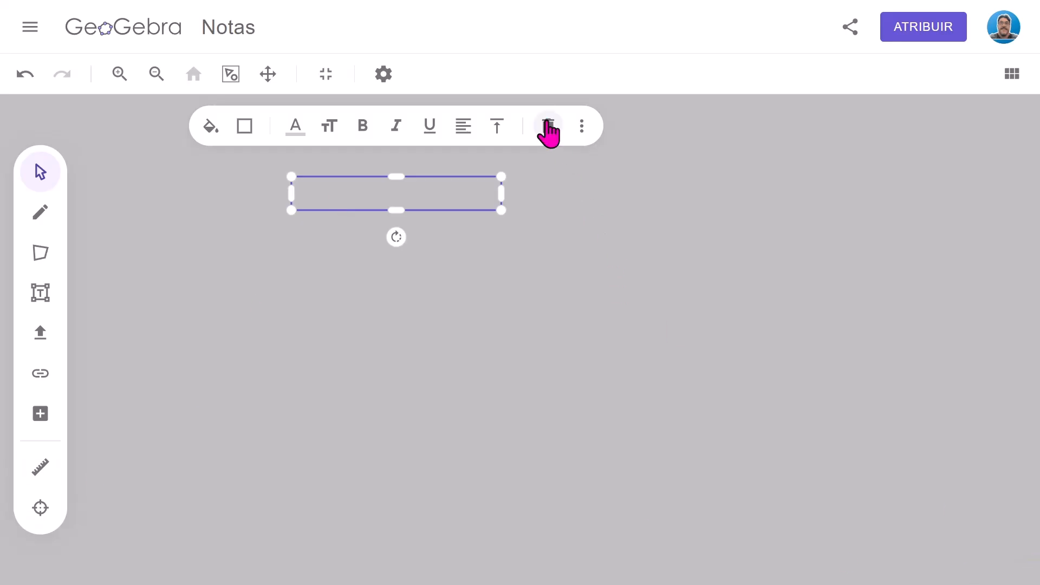
Delete the empty text box, then place an empty equation box in the upper middle of the board and delete it.
left_click(548, 128)
left_click(34, 294)
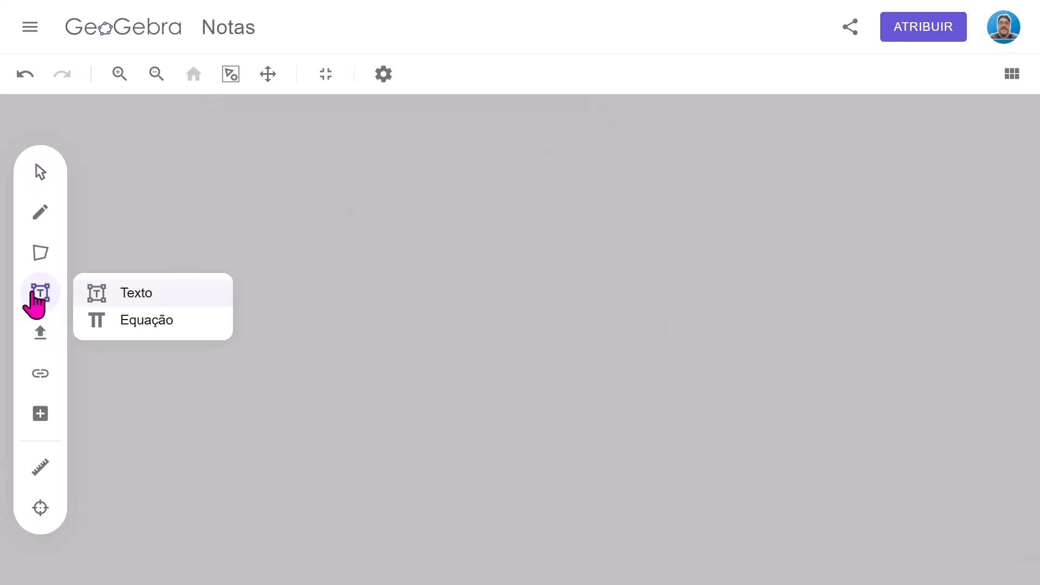
left_click(124, 320)
left_click(322, 233)
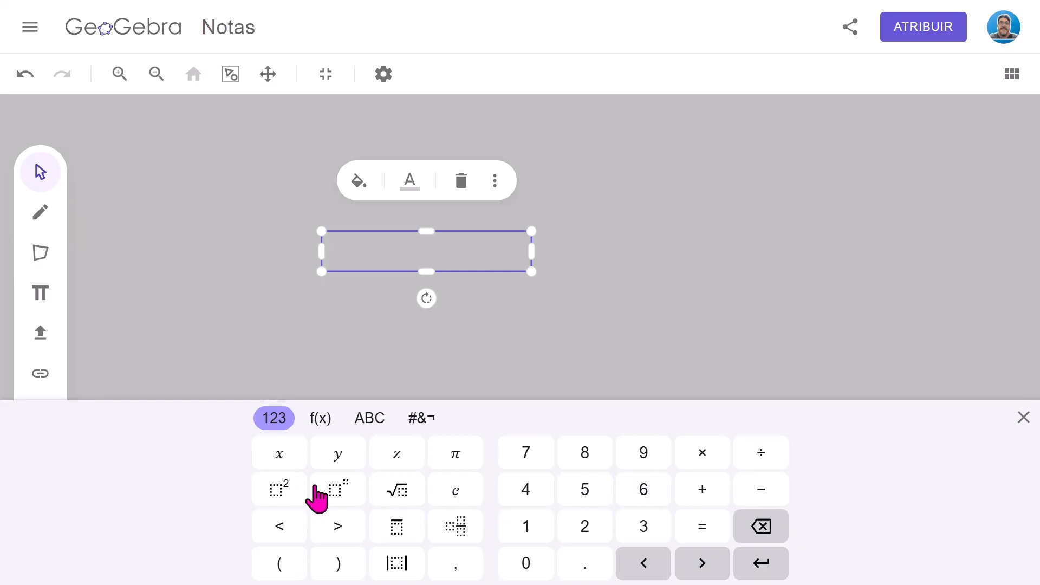
left_click(461, 182)
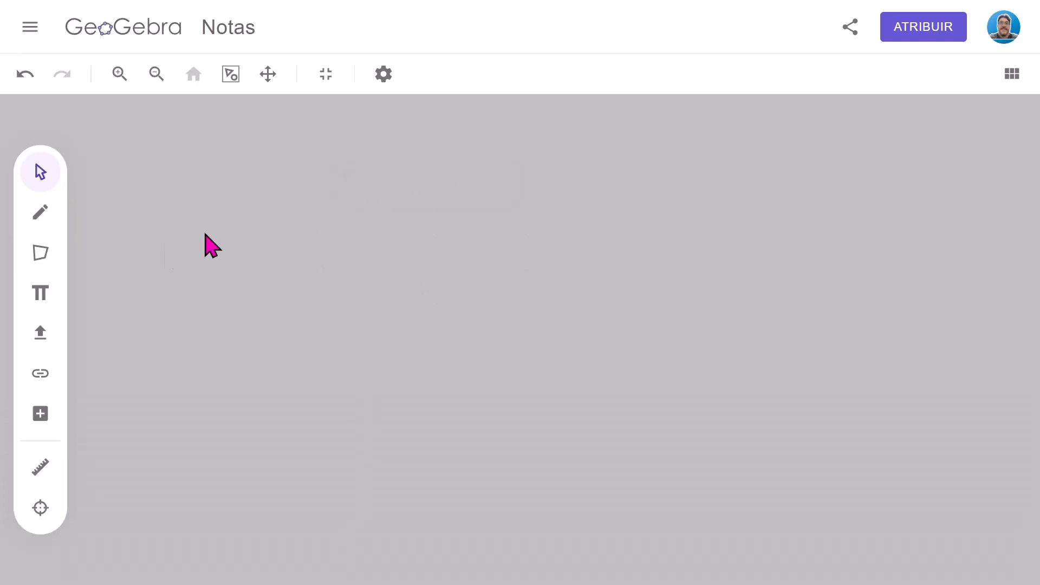
Check the upload options, then capture the Notas header and toolbar as a screenshot and paste it onto the board.
left_click(39, 333)
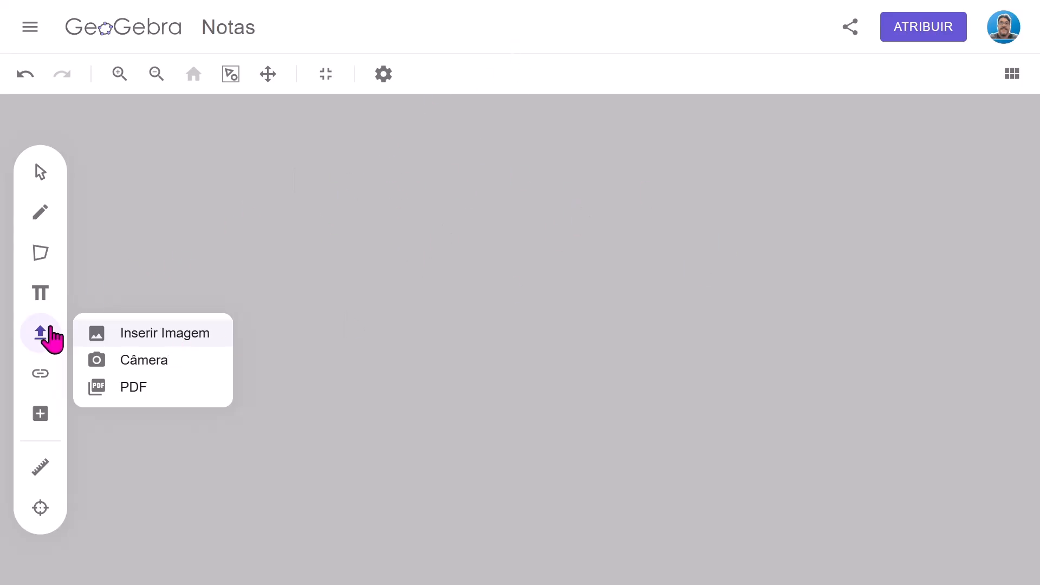
left_click(47, 336)
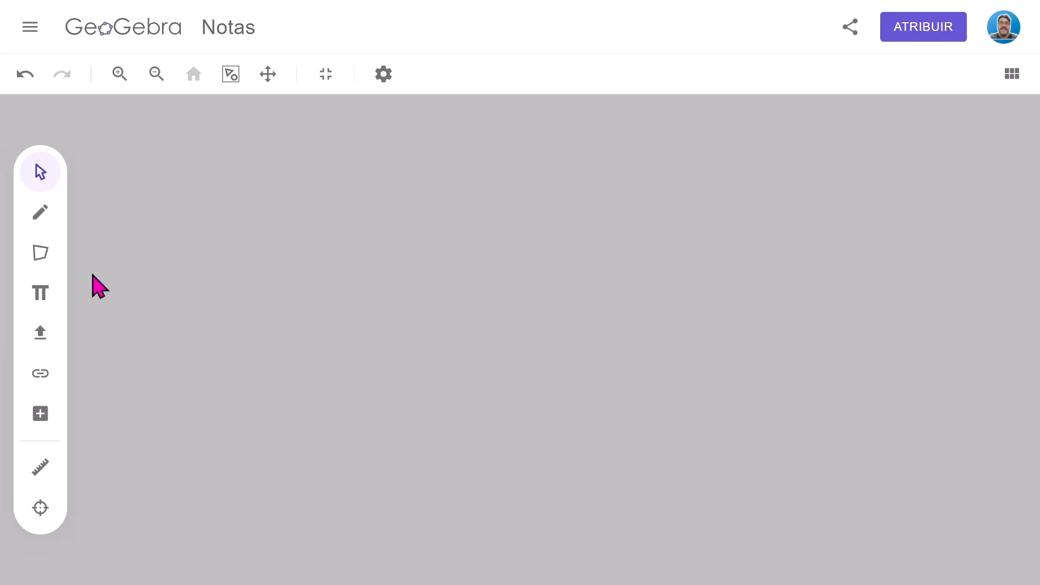
key("super+shift+s")
left_click_drag(15, 6, 447, 115)
key("ctrl+v")
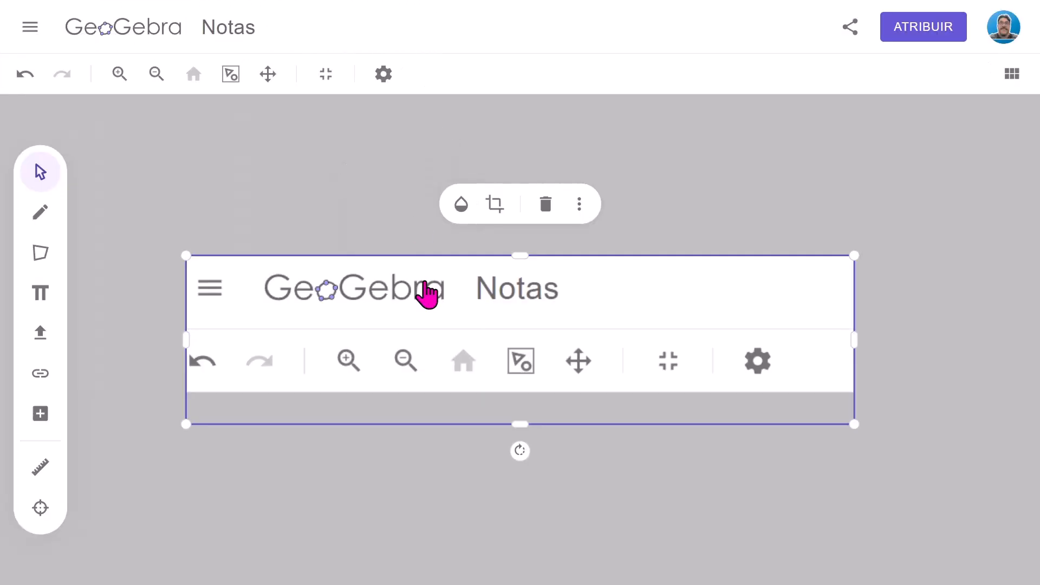
Move the pasted screenshot to the upper part of the board, check its extra options, and delete it.
left_click_drag(634, 318, 601, 198)
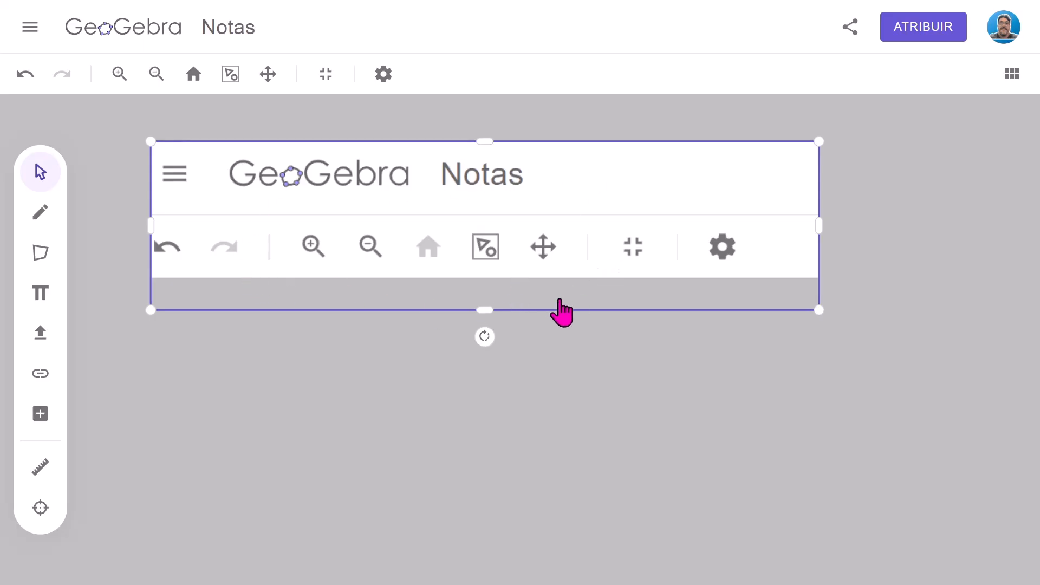
left_click(622, 189)
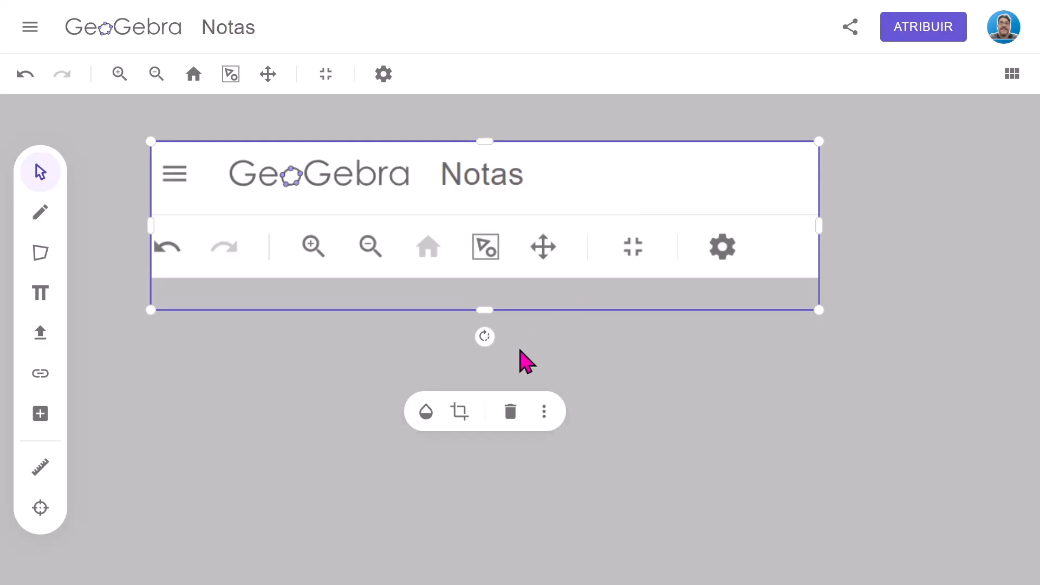
left_click(543, 412)
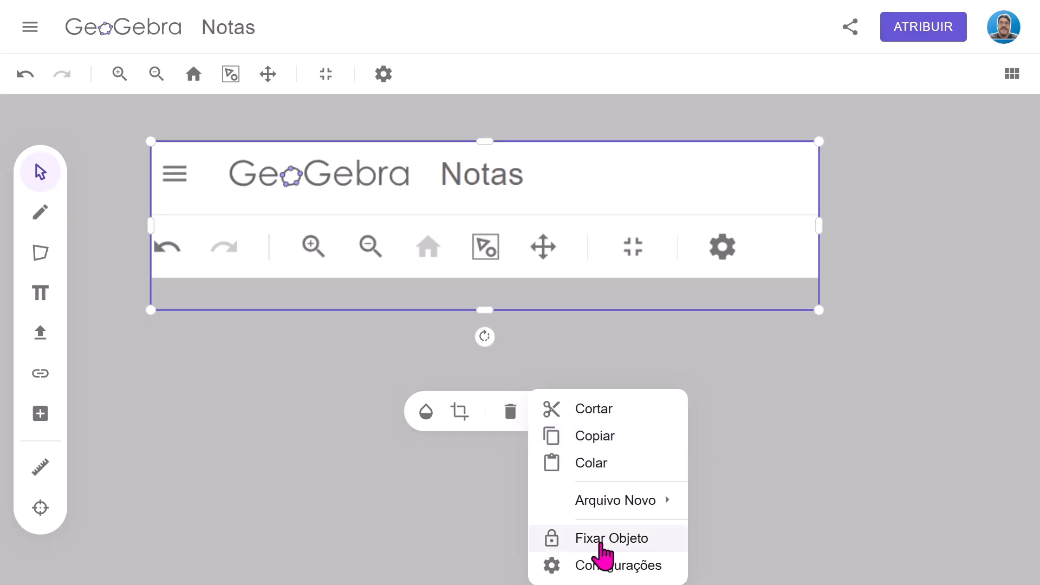
left_click(508, 413)
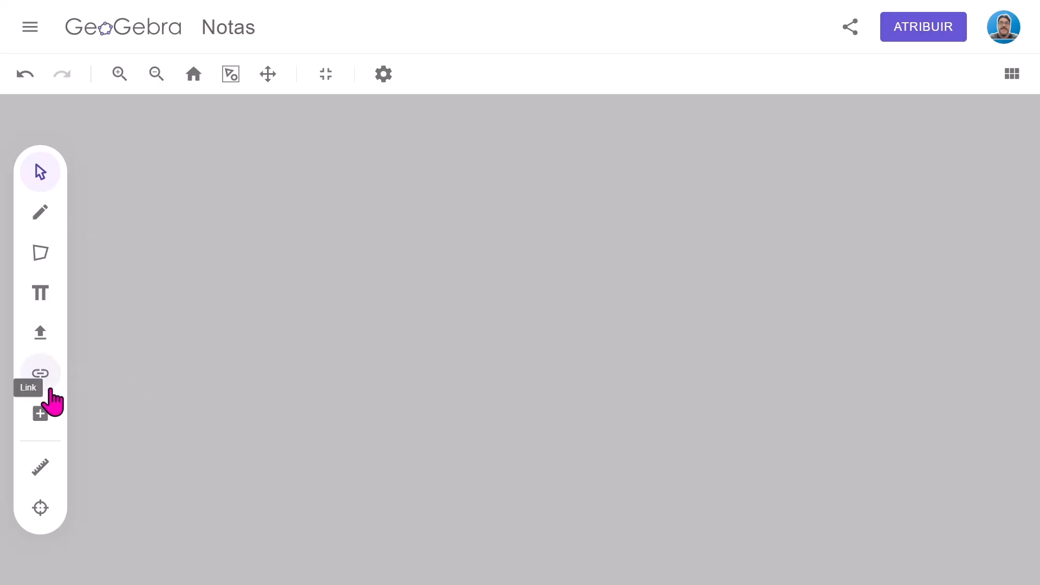
Check the Web, Vídeo and Áudio link options and the audio link dialog without inserting anything.
left_click(51, 381)
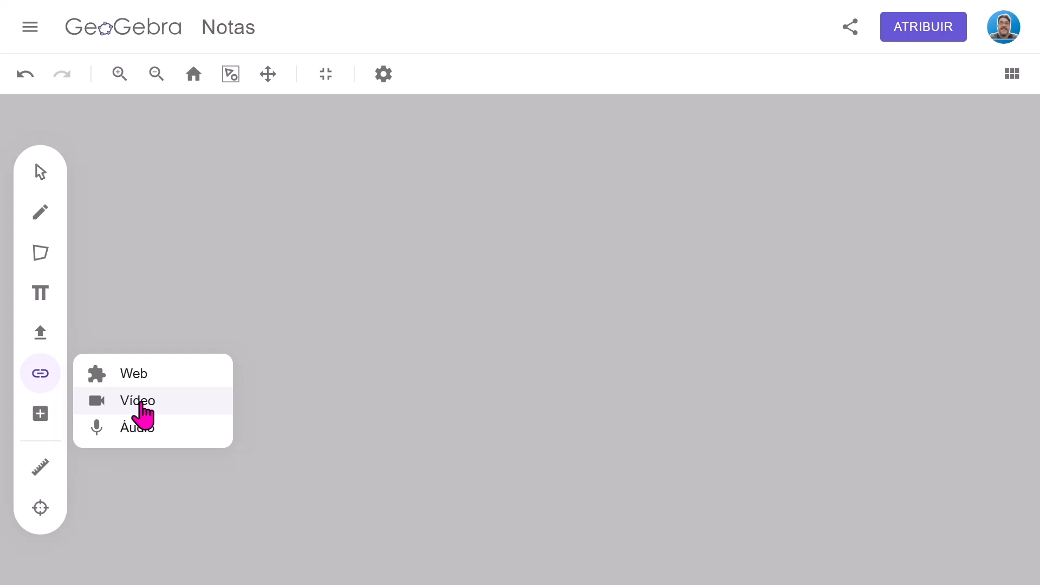
left_click(138, 429)
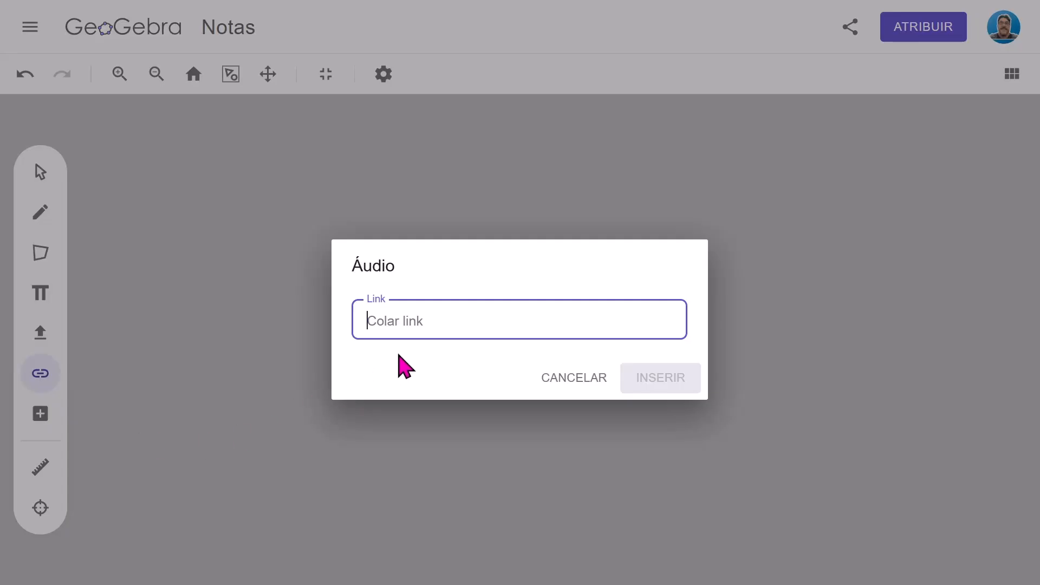
left_click(551, 379)
left_click(42, 379)
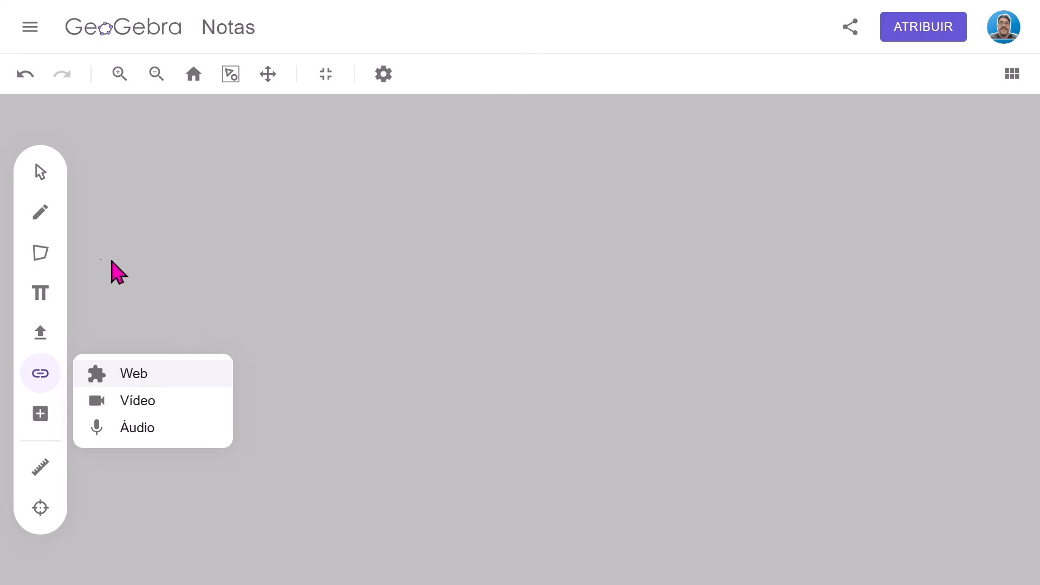
left_click(43, 179)
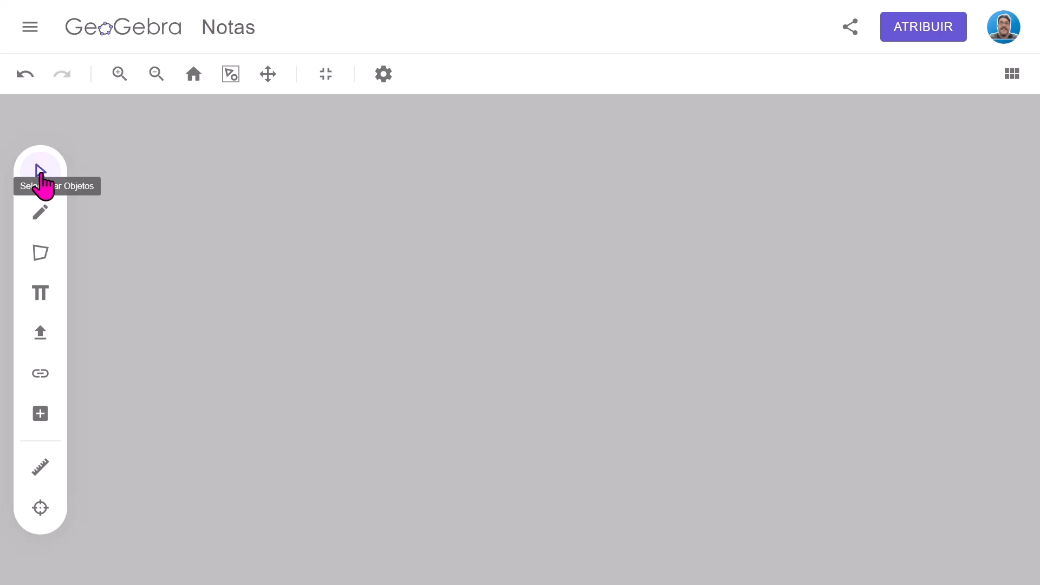
Leave full screen and copy the web address of the open DUDAMATH action zone page.
left_click(326, 75)
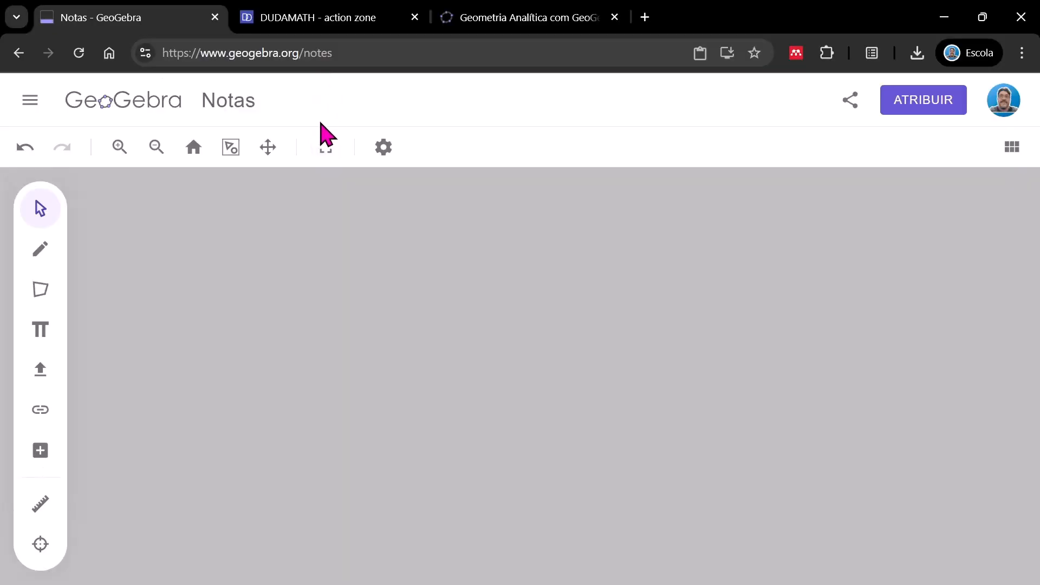
left_click(353, 18)
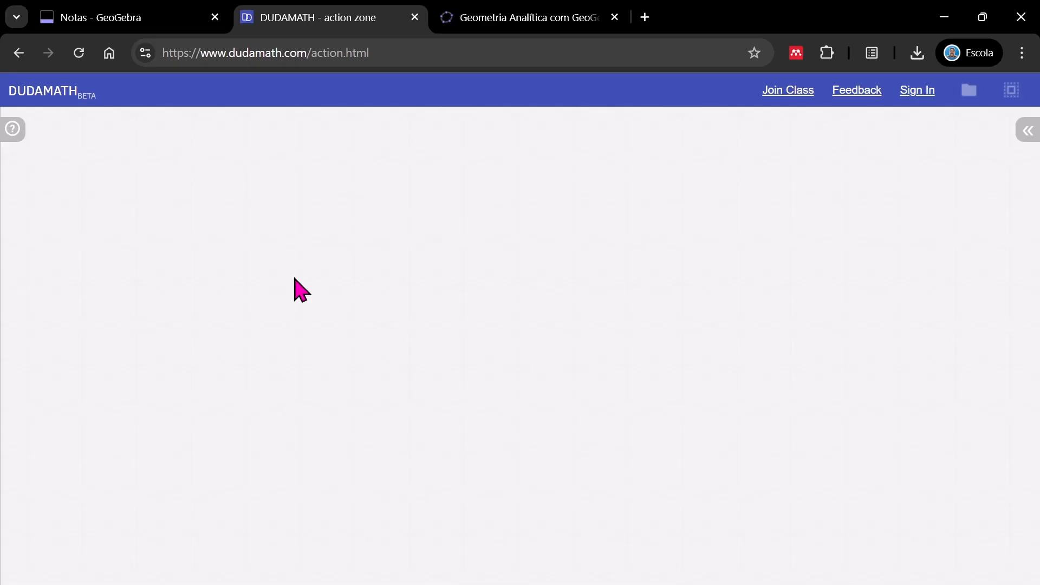
left_click(255, 53)
key("ctrl+c")
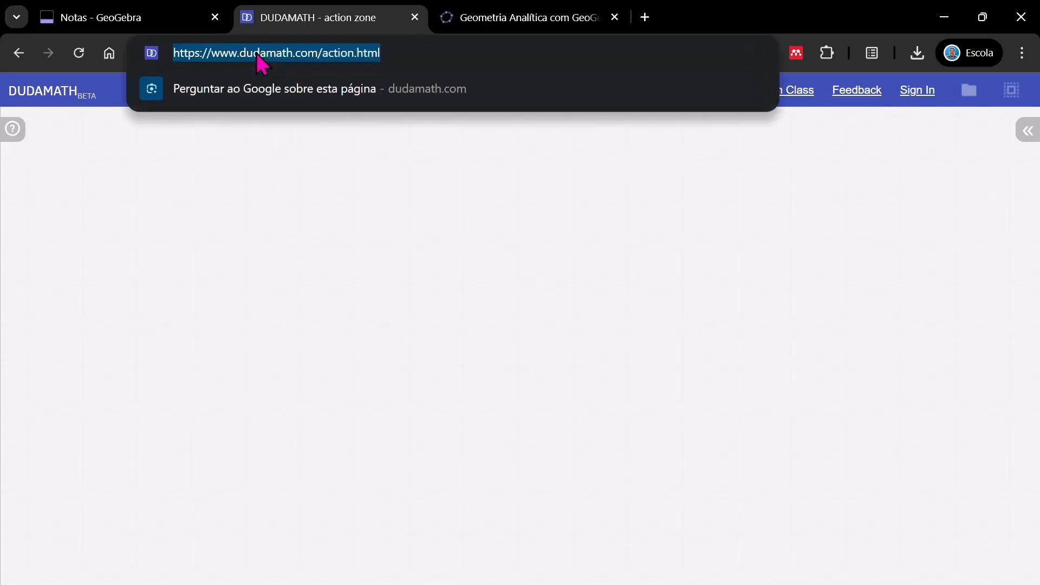
left_click(103, 20)
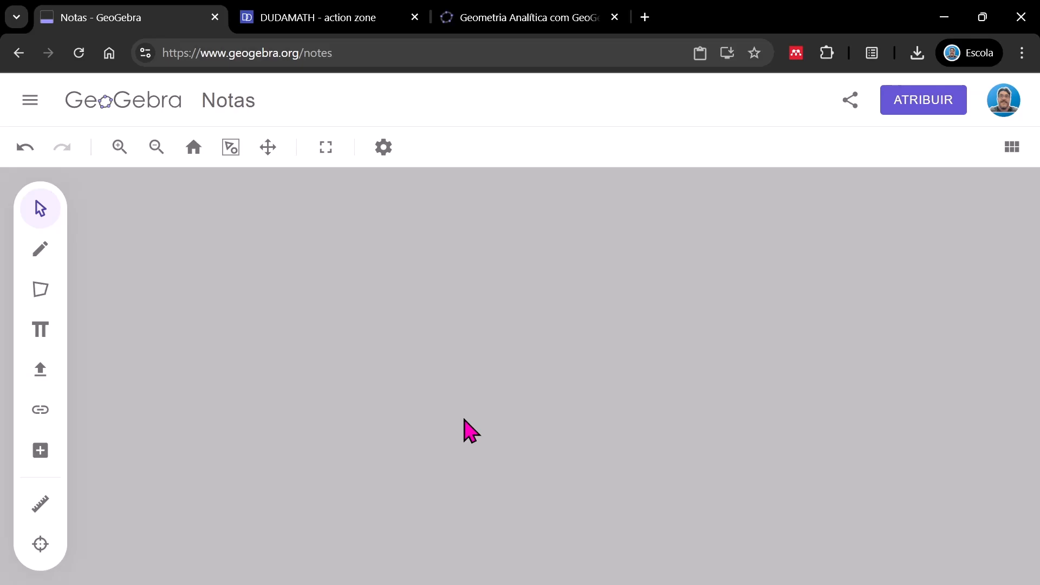
left_click(40, 412)
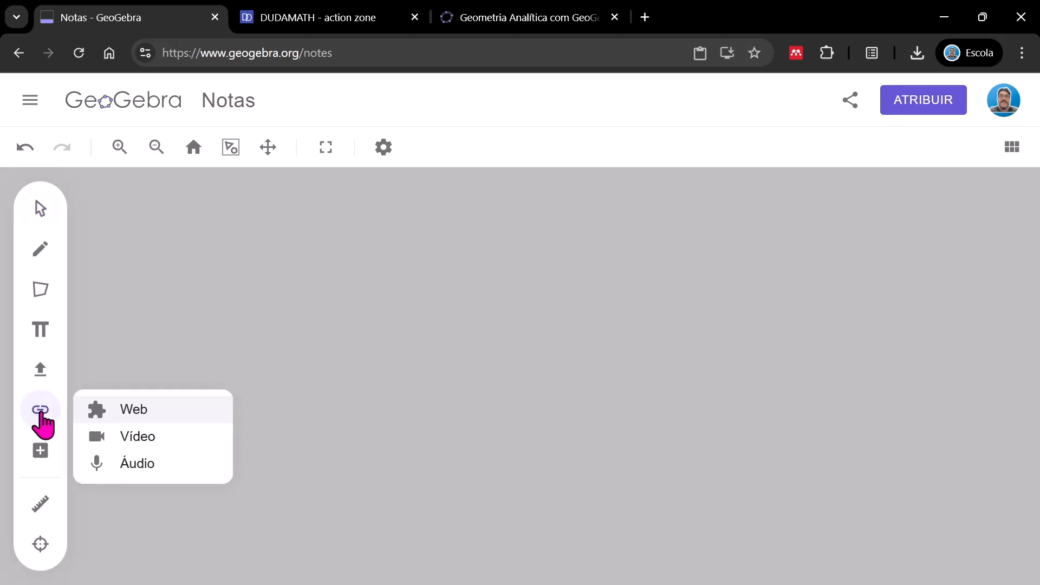
left_click(116, 414)
key("ctrl+v")
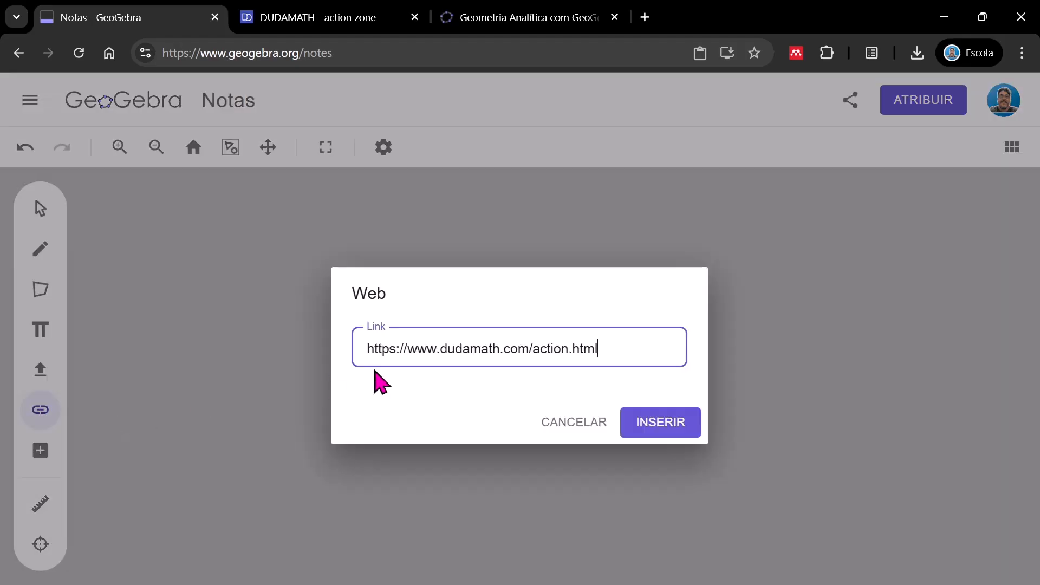
left_click(672, 425)
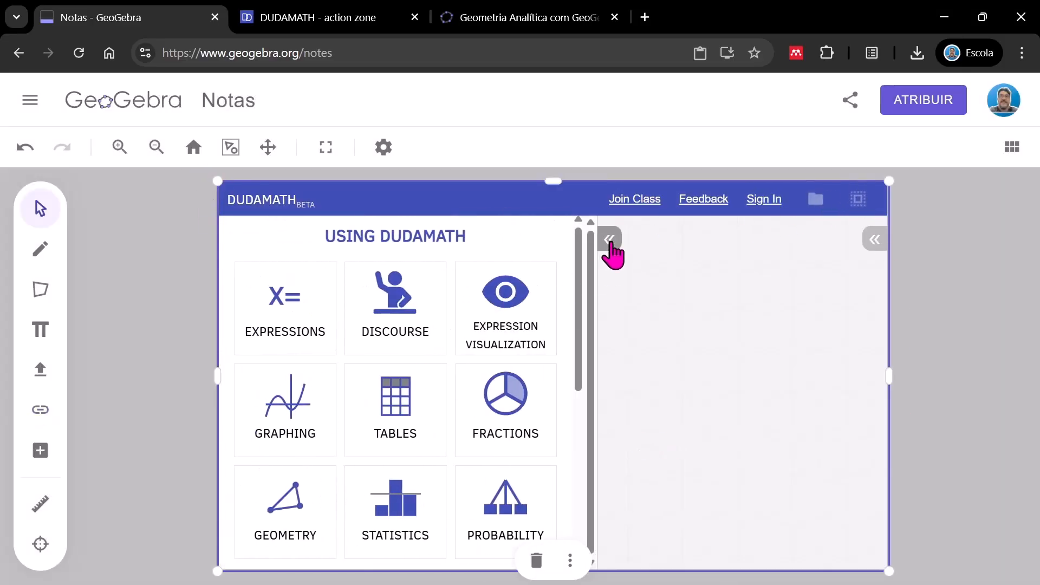
left_click(610, 242)
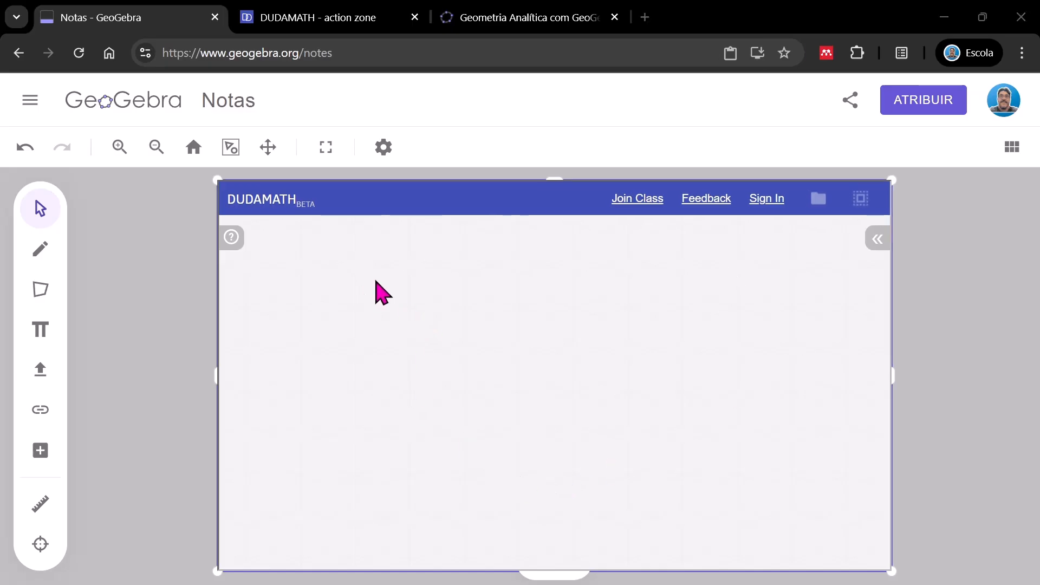
Create the fraction expression 1/2 in the embedded DUDAMATH workspace and move it to the workspace's upper part.
left_click(376, 282)
left_click(376, 282)
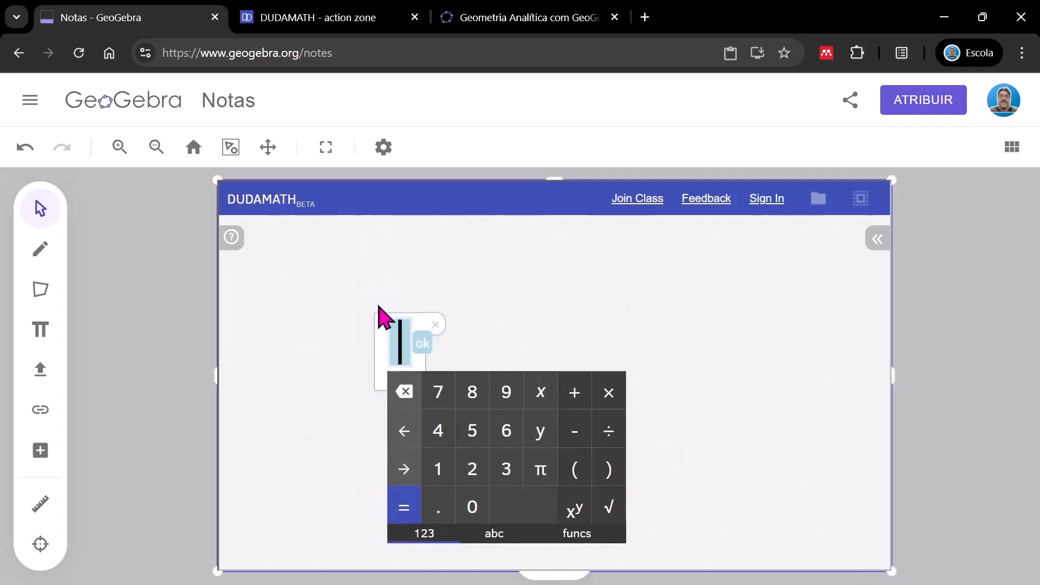
left_click(439, 470)
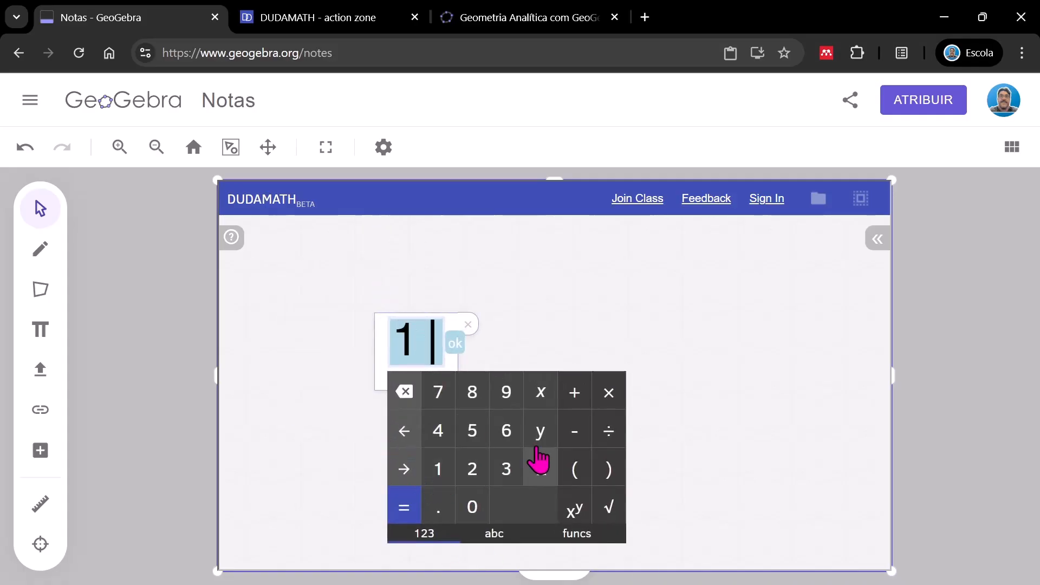
left_click(609, 443)
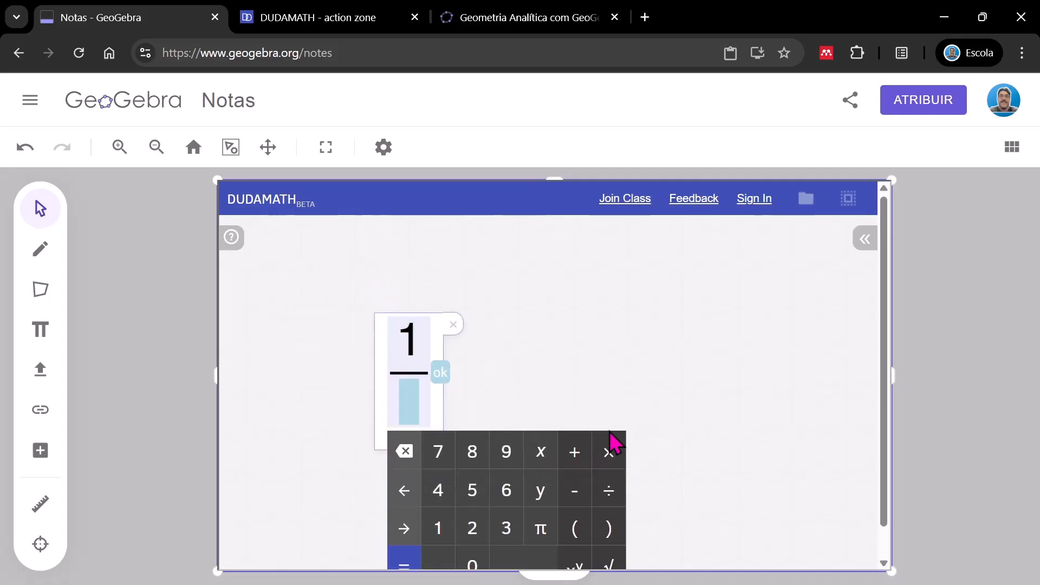
left_click(482, 539)
left_click_drag(388, 332, 367, 241)
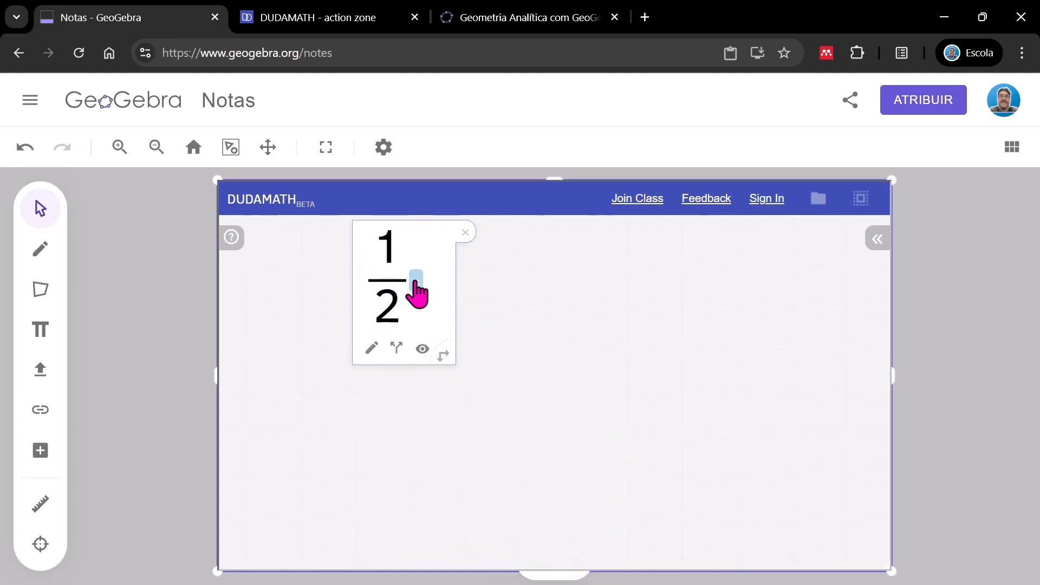
Extend the expression to 1/2 + 1/3 and enlarge it in the workspace.
left_click(372, 349)
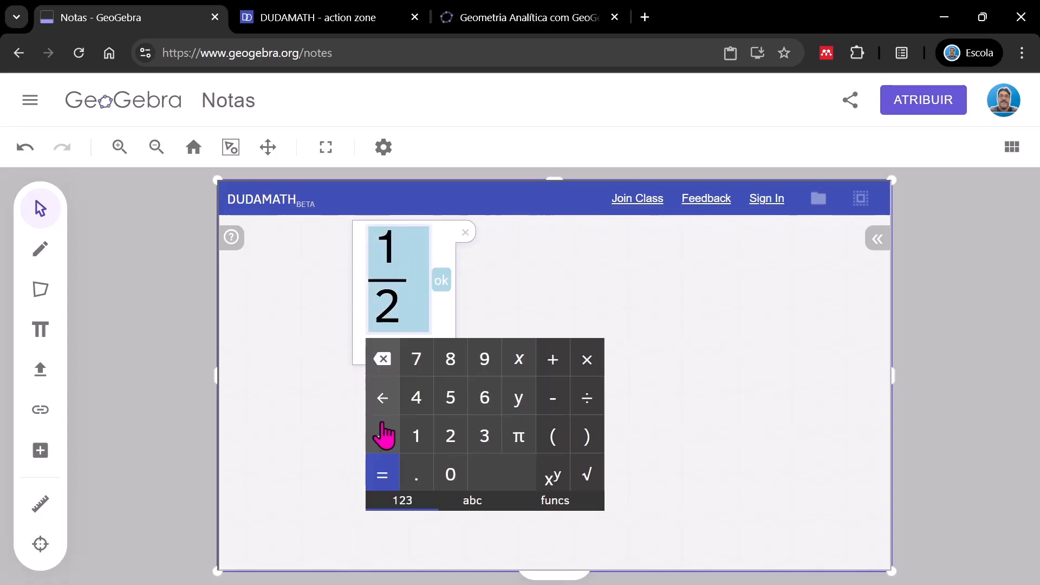
left_click(553, 366)
left_click(420, 438)
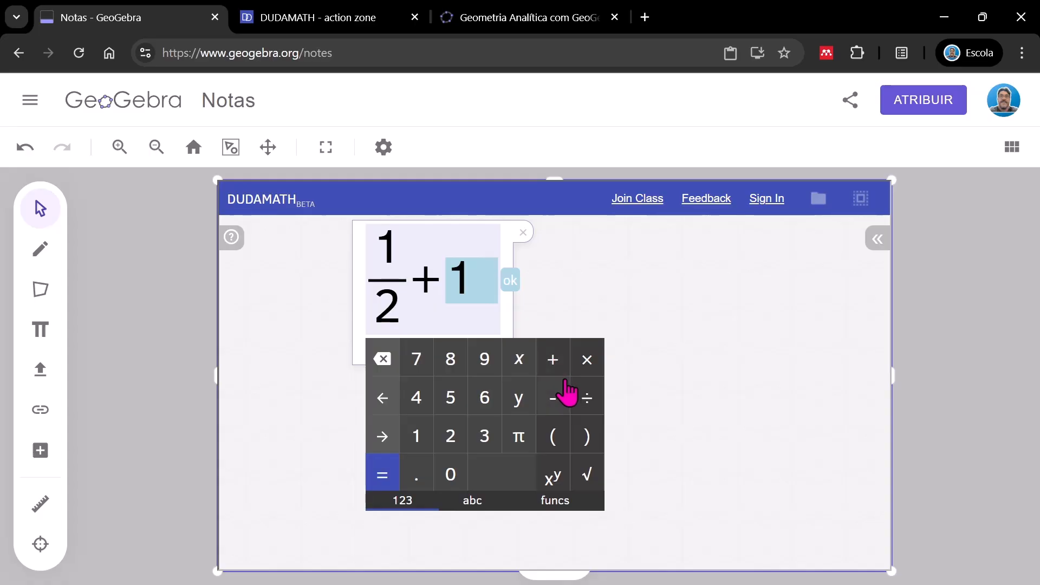
left_click(587, 400)
left_click(477, 438)
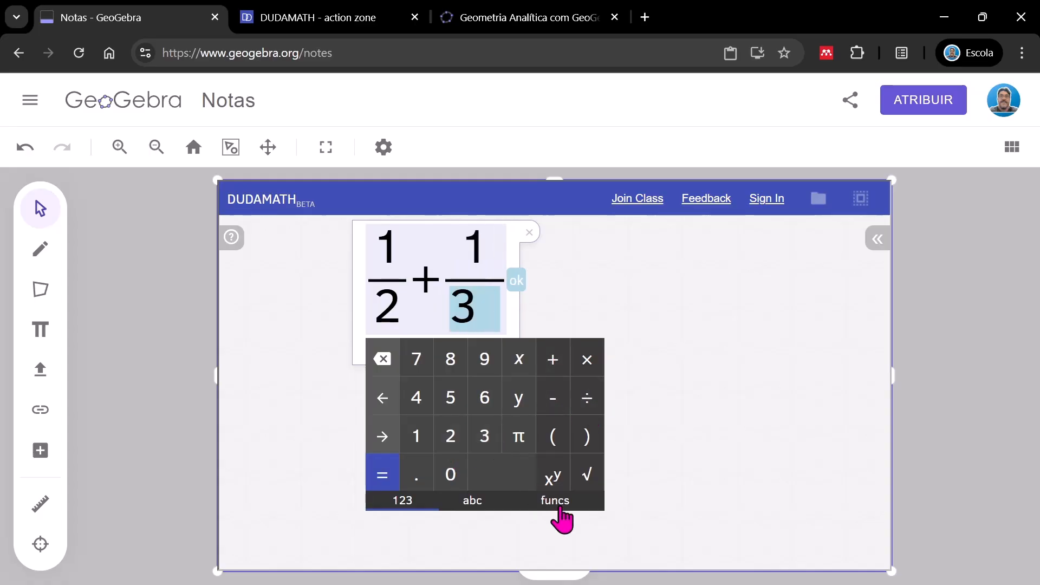
left_click(516, 281)
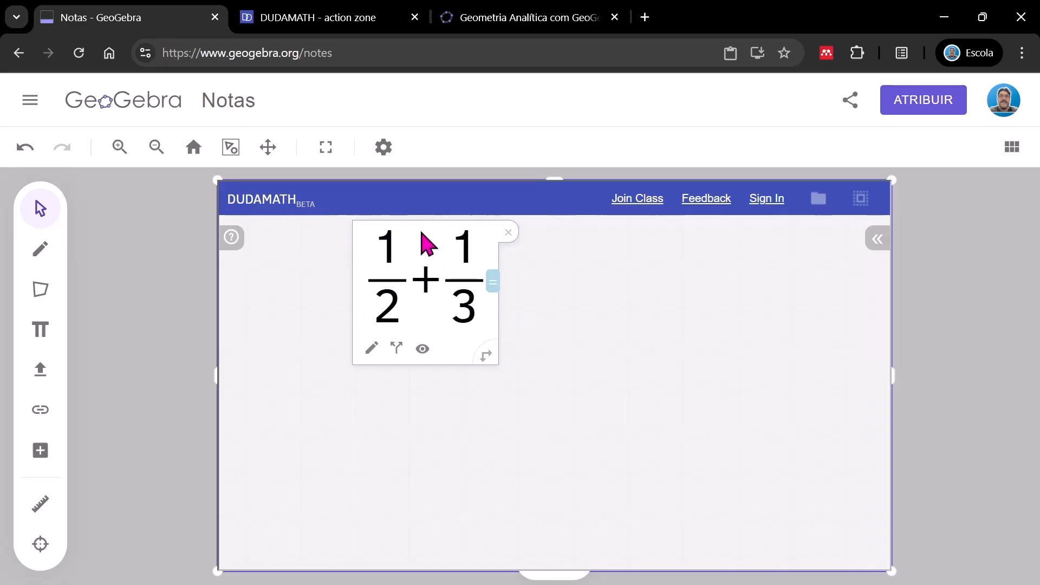
left_click_drag(448, 367, 463, 413)
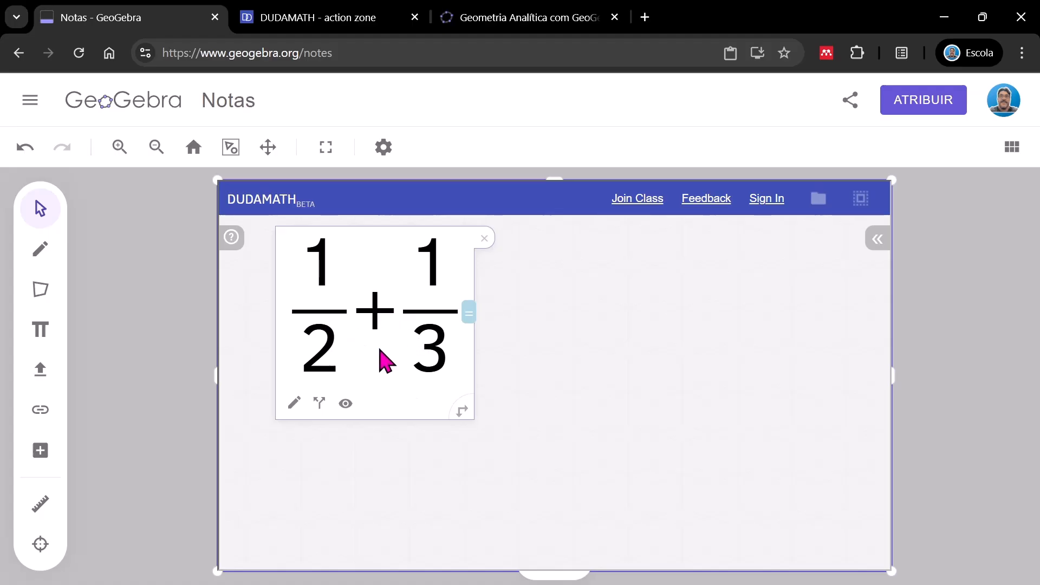
Expand both fractions to 3/(2·3) + 2/(3·2) using each other's denominators, then restore the original sum.
left_click_drag(312, 354, 425, 378)
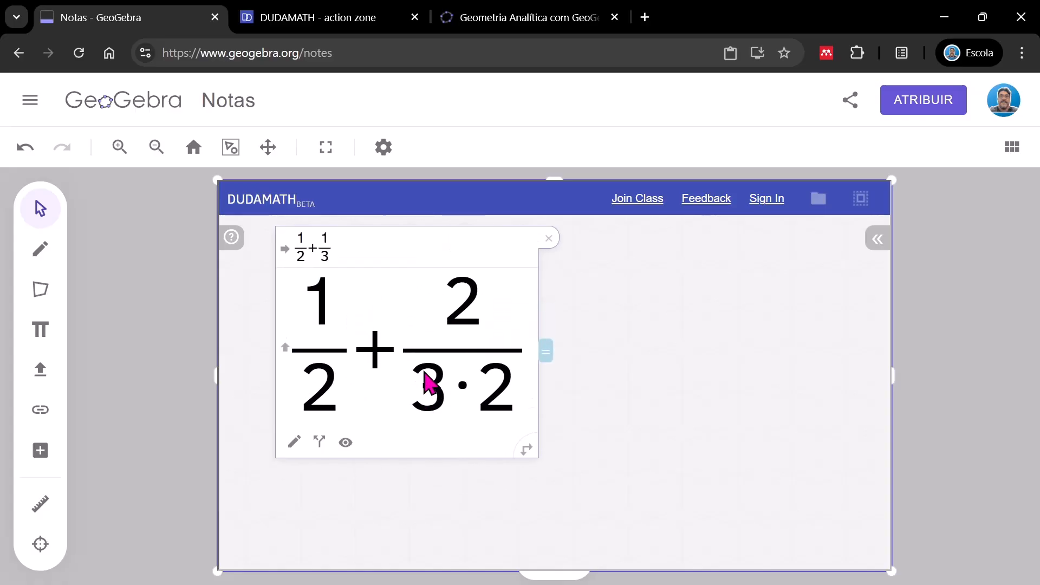
left_click(428, 393)
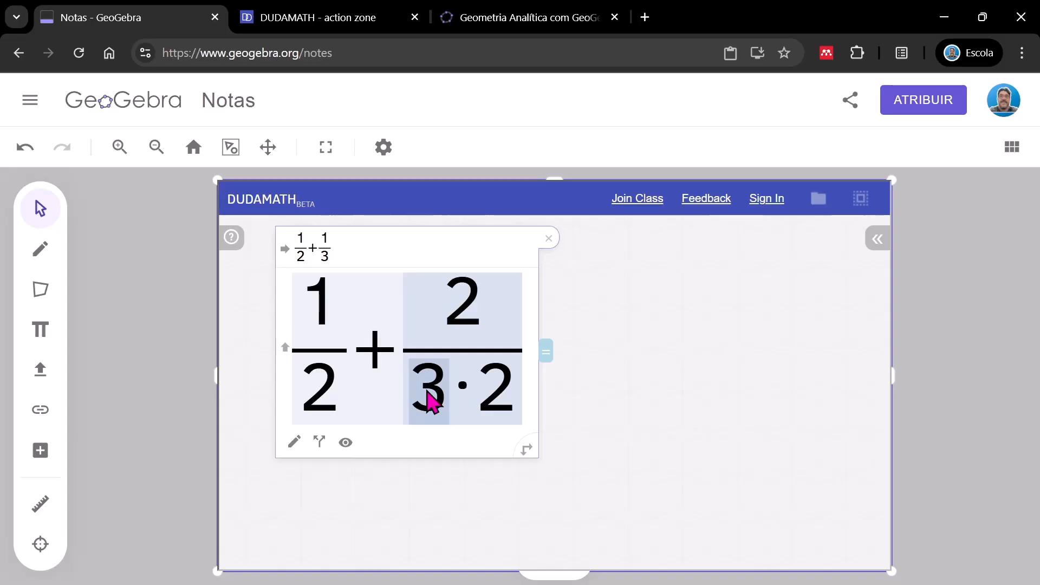
left_click_drag(436, 403, 362, 404)
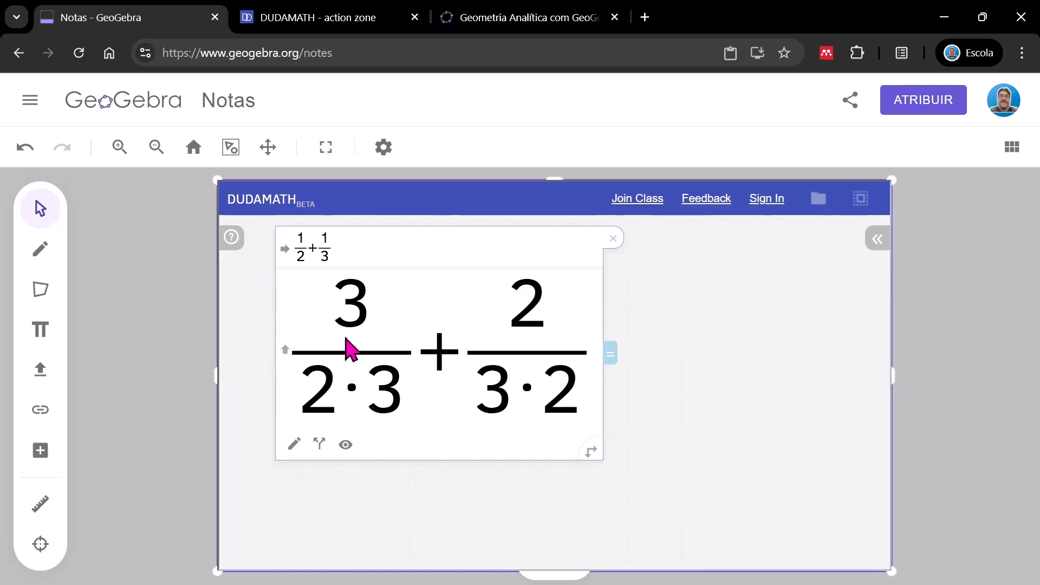
left_click(284, 250)
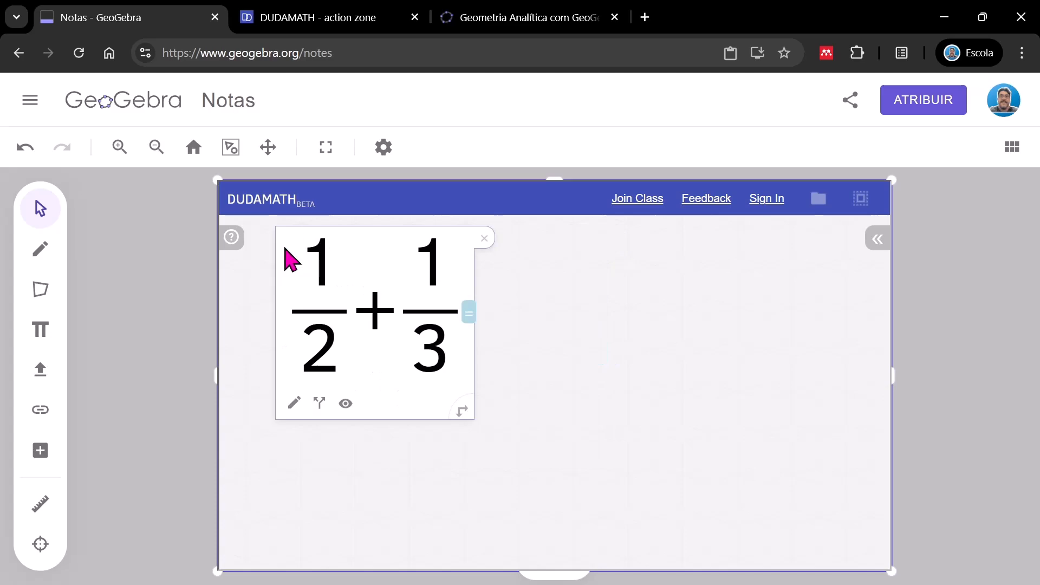
Show the circle diagrams for 1/2 + 1/3 and place their panel beside the expression.
left_click(345, 403)
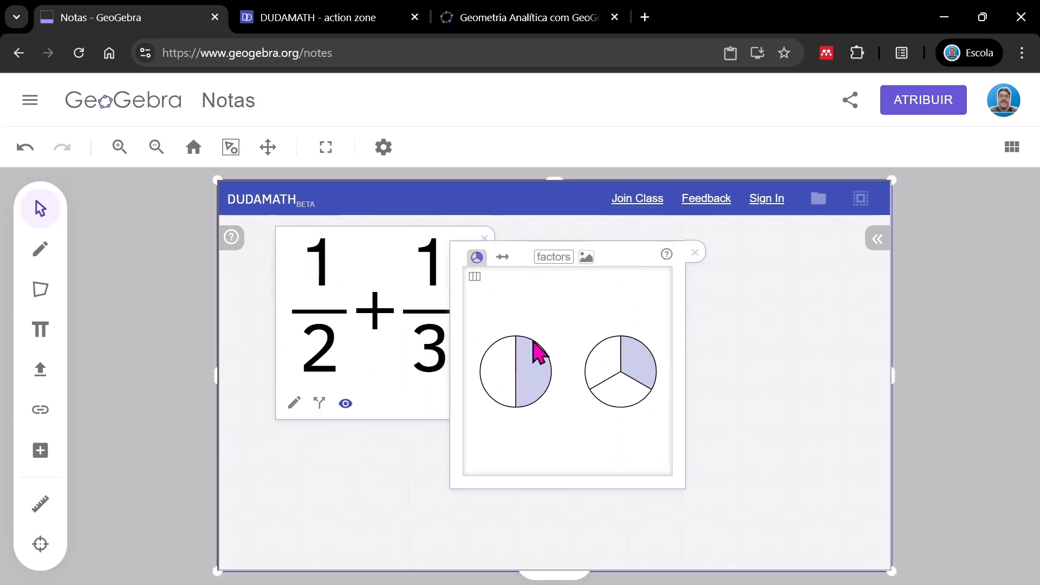
left_click_drag(622, 255, 737, 242)
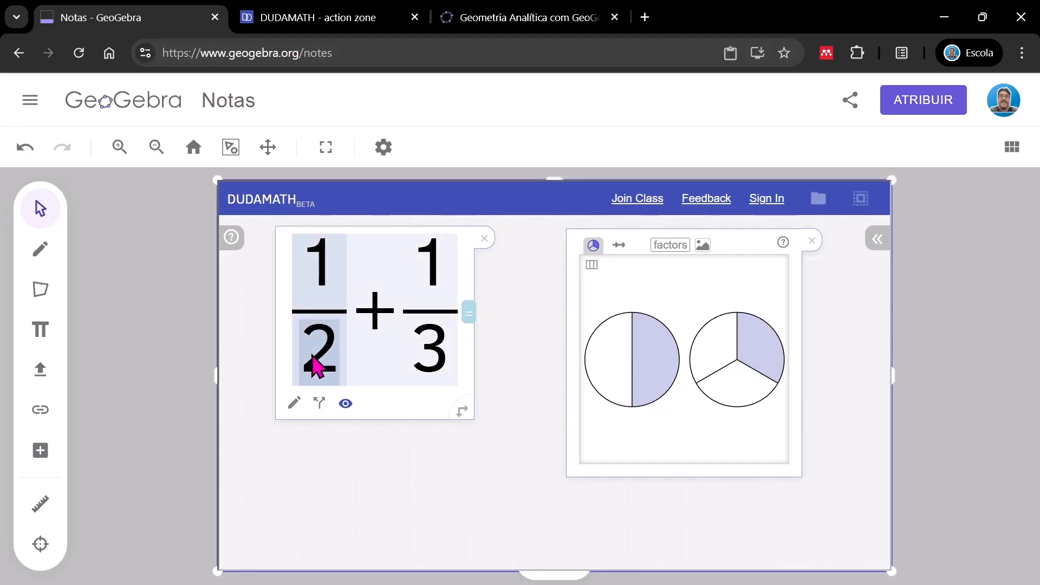
Expand 1/3 by the other denominator and simplify it to 2/6, then restore the original sum 1/2 + 1/3.
left_click_drag(321, 362, 460, 332)
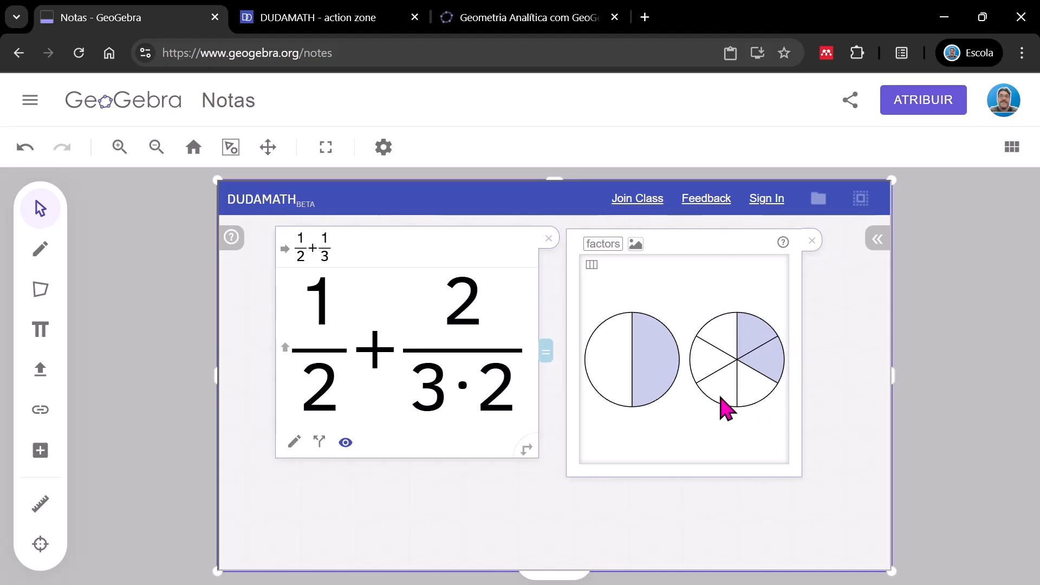
left_click(463, 386)
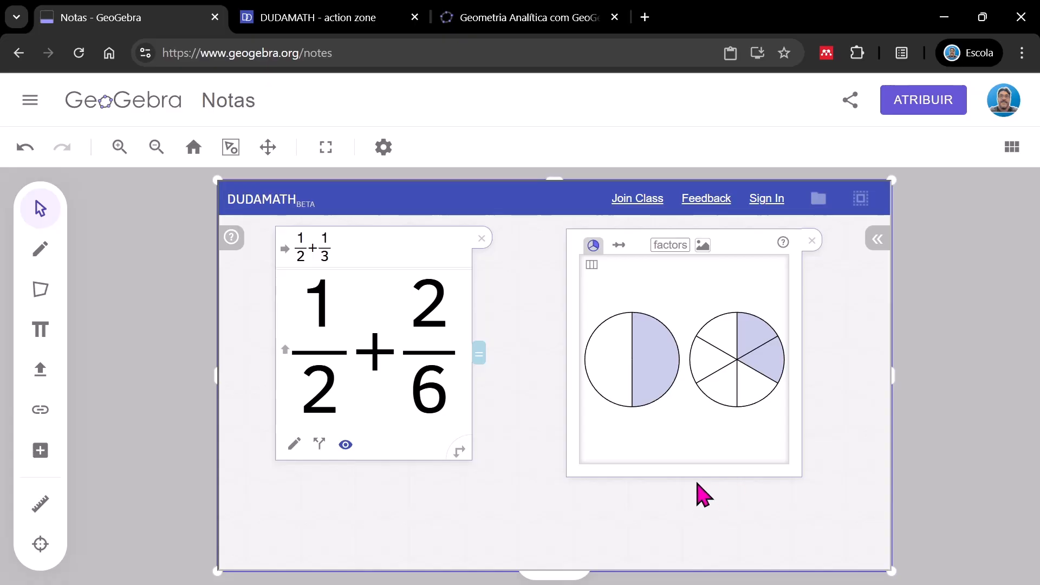
left_click(287, 250)
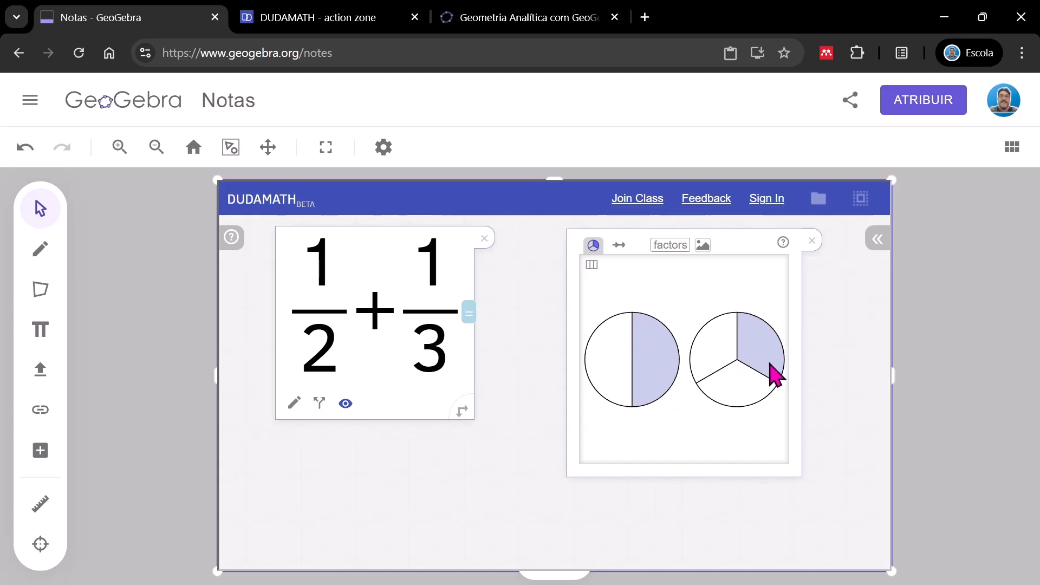
Expand both fractions to 3/(2·3) + 2/(3·2) and move the diagram panel clear of the expression.
left_click_drag(325, 364, 419, 367)
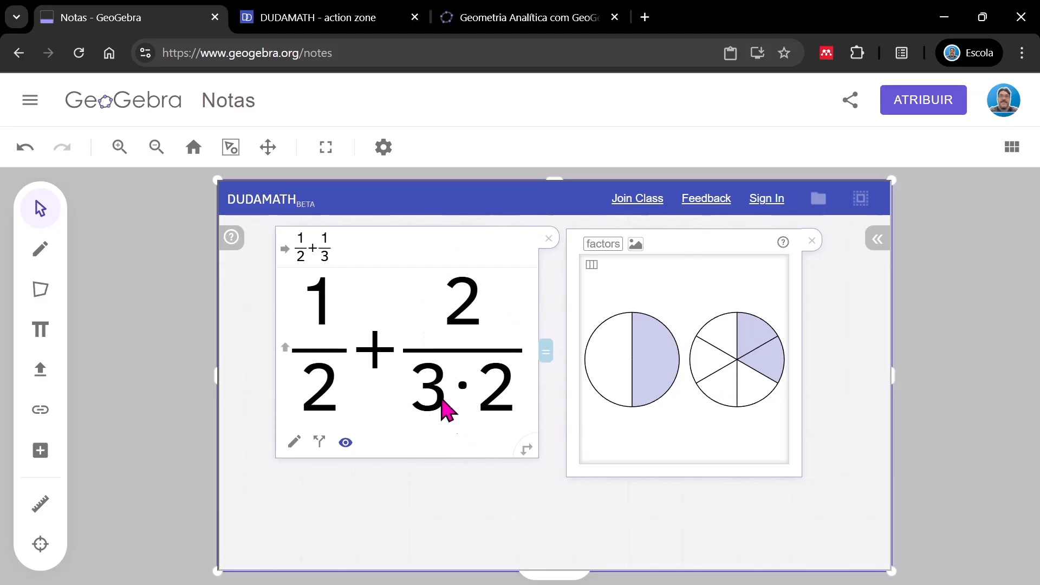
left_click_drag(434, 411, 356, 420)
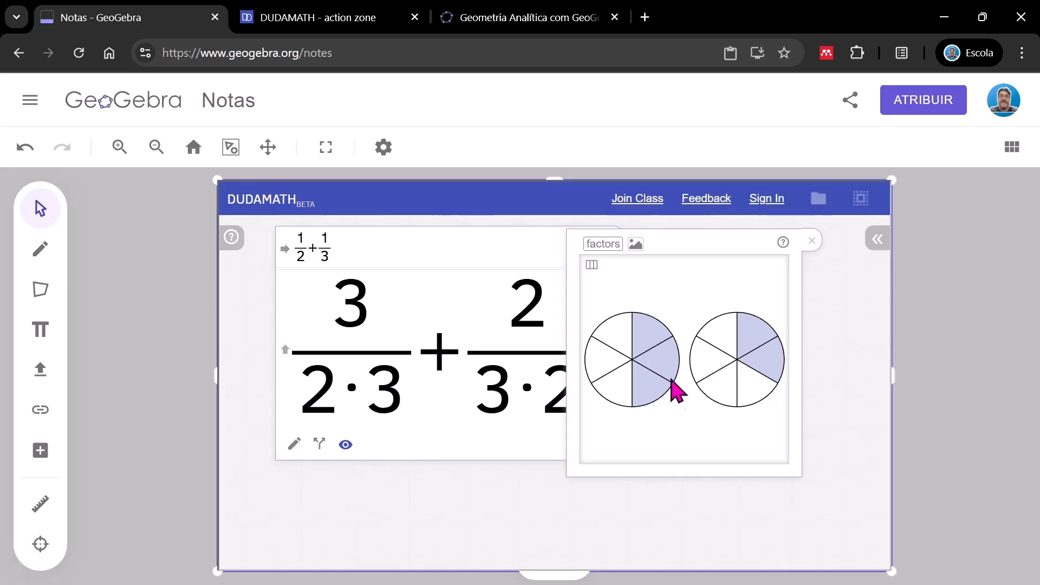
left_click_drag(683, 244, 748, 246)
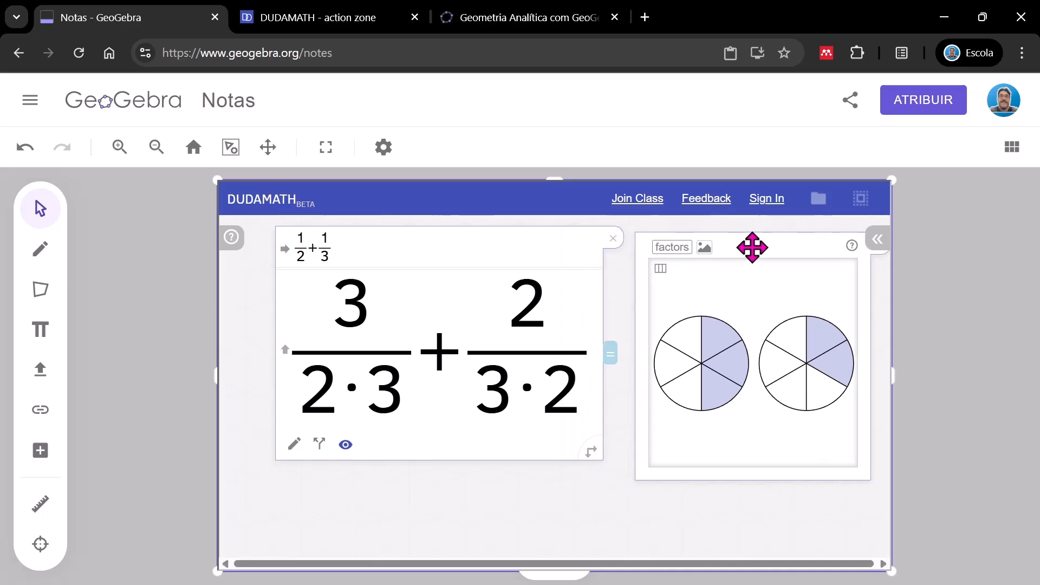
Simplify both denominators to 6, combine the fractions over the common denominator and add the numerators to get 5/6.
left_click(352, 399)
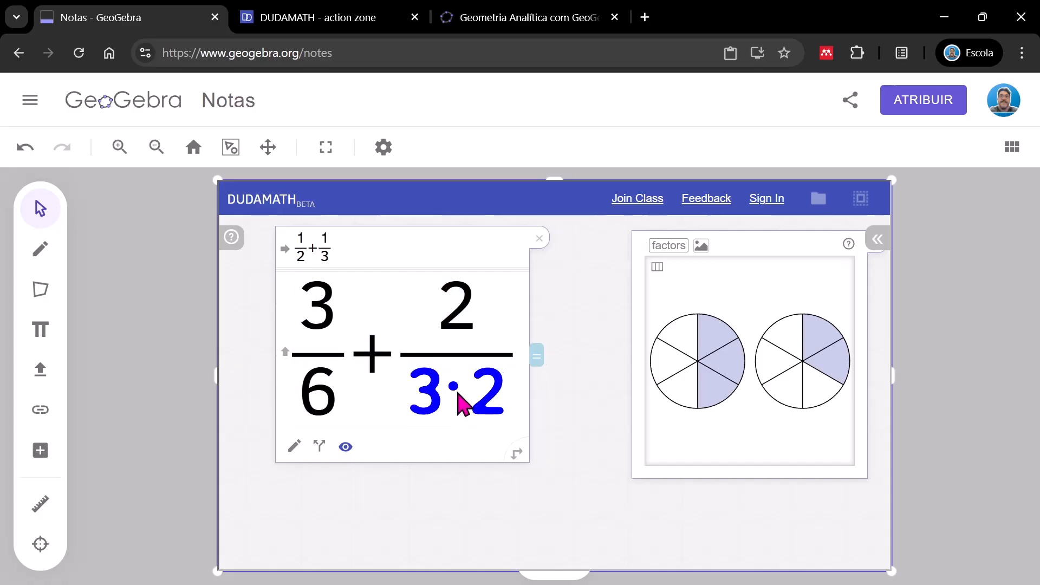
left_click(458, 392)
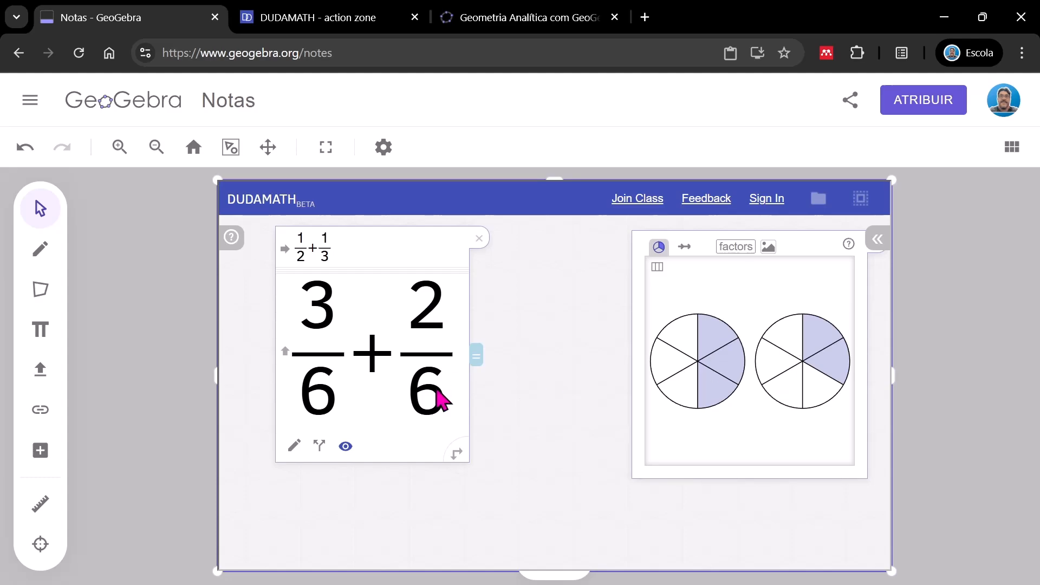
left_click_drag(428, 414, 338, 417)
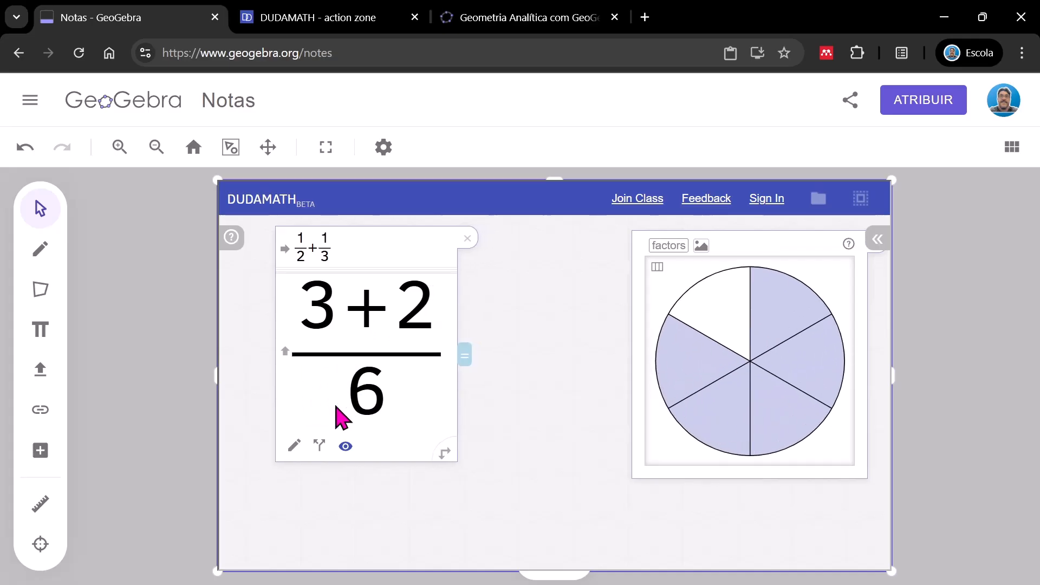
left_click(369, 323)
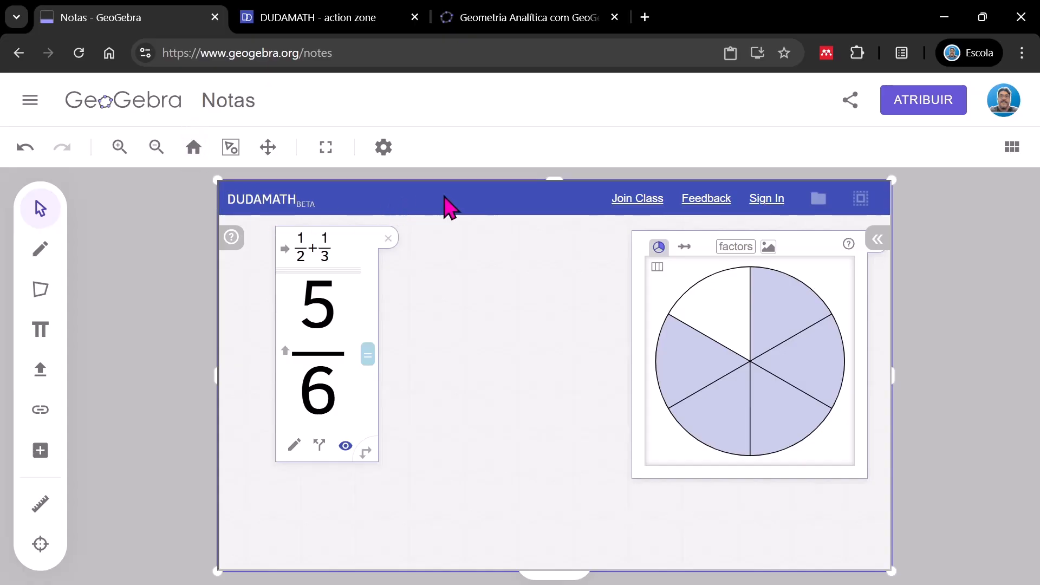
Delete the embedded DUDAMATH element from the Notas board.
left_click(932, 291)
left_click_drag(579, 204, 503, 215)
key("Delete")
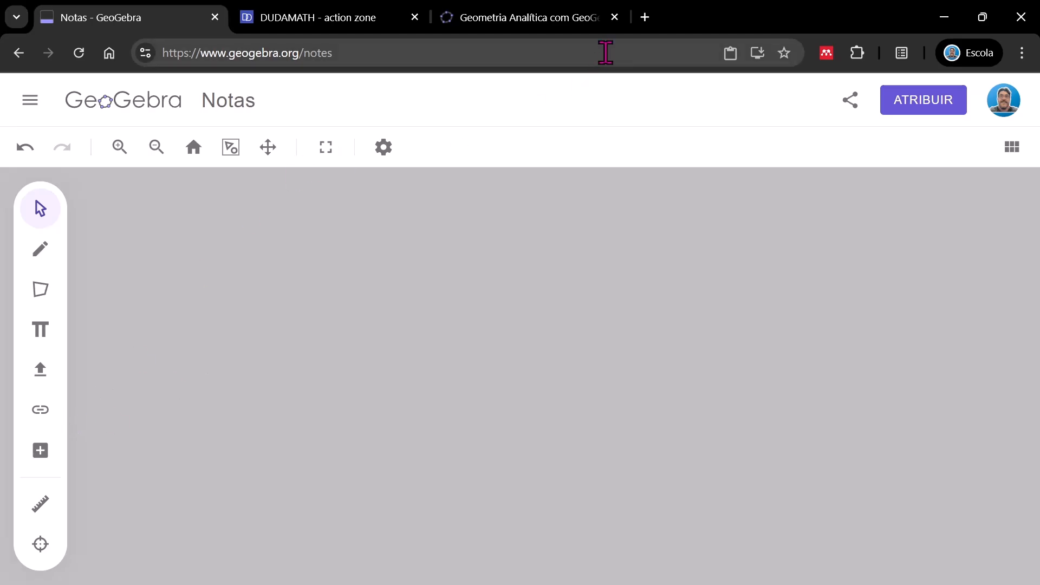
Enter the address geogebra.org/classic in a new browser tab and copy it without loading the page.
left_click(644, 18)
type("geogebra.org")
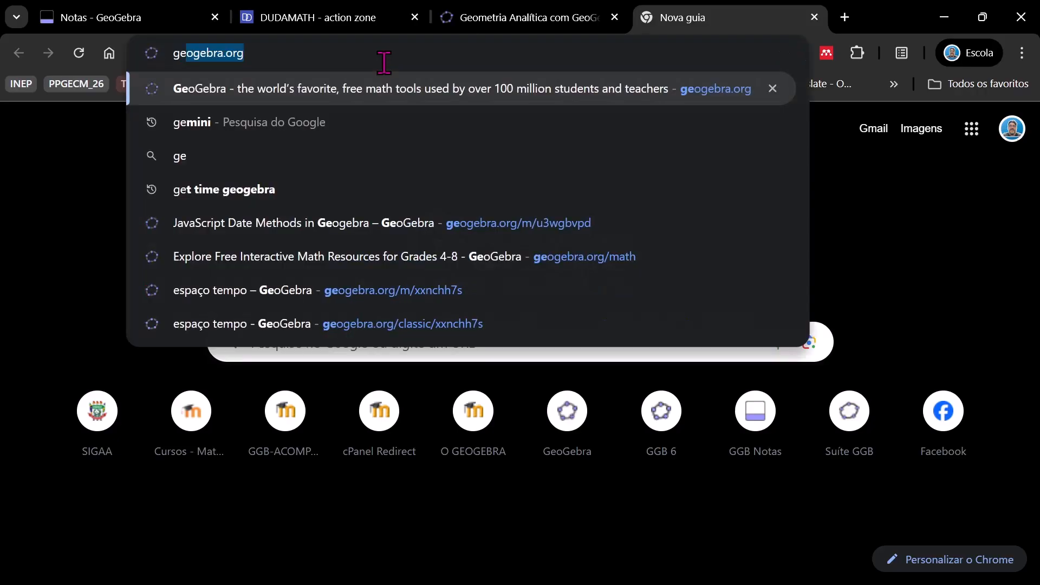
key("Right")
type("/classic/")
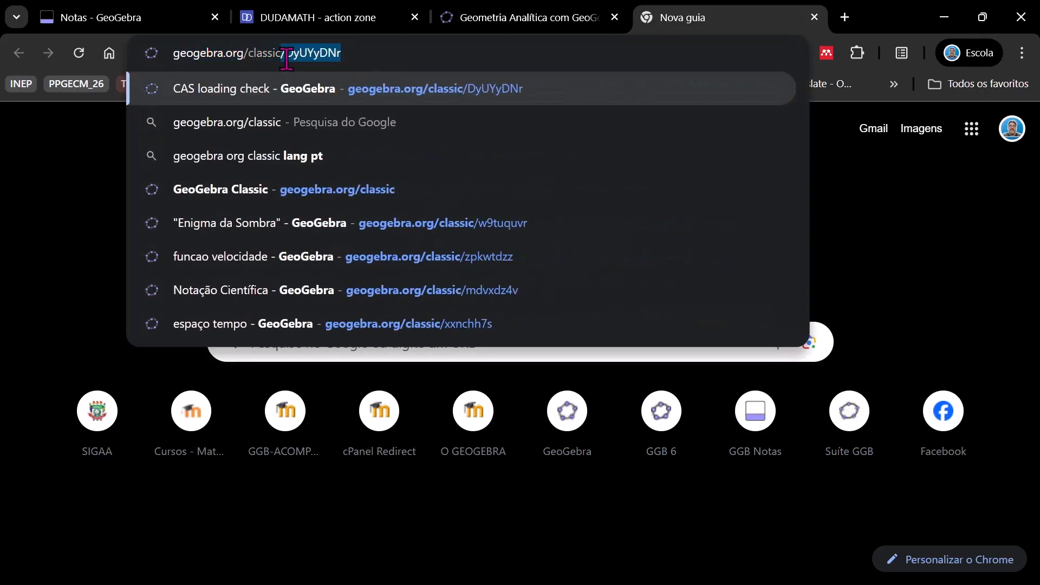
left_click_drag(284, 53, 340, 53)
left_click_drag(339, 51, 115, 55)
key("ctrl+c")
key("BackSpace")
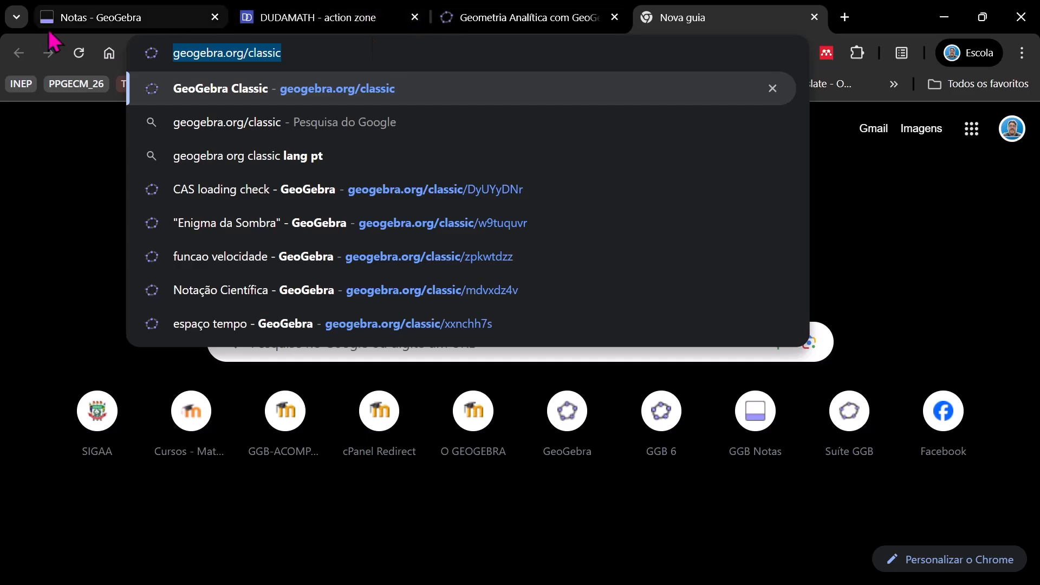
Return to the Notas board and embed the copied geogebra.org/classic address as a web element.
left_click(135, 23)
left_click(49, 417)
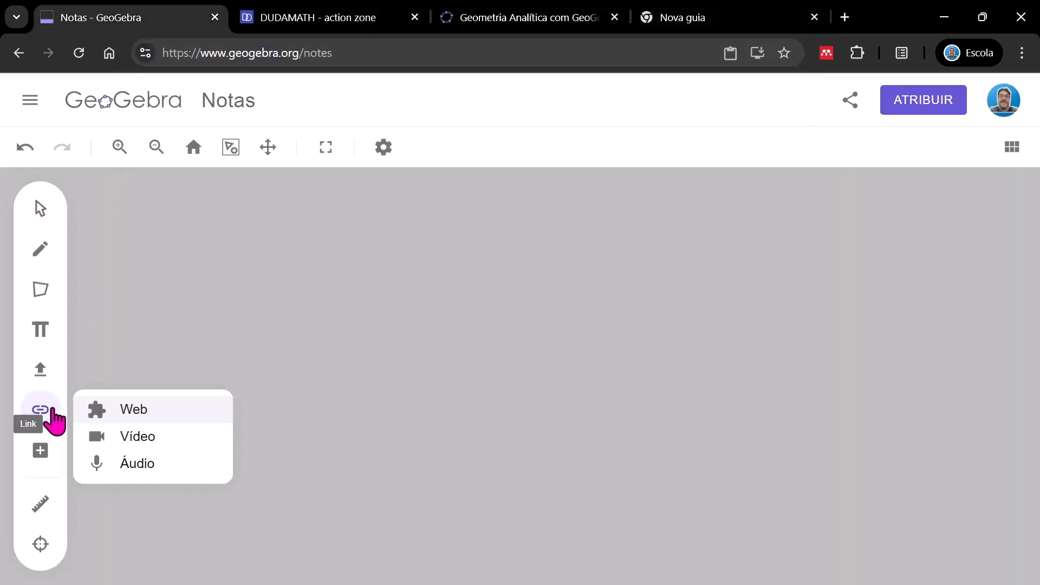
left_click(144, 413)
key("ctrl+v")
left_click(672, 434)
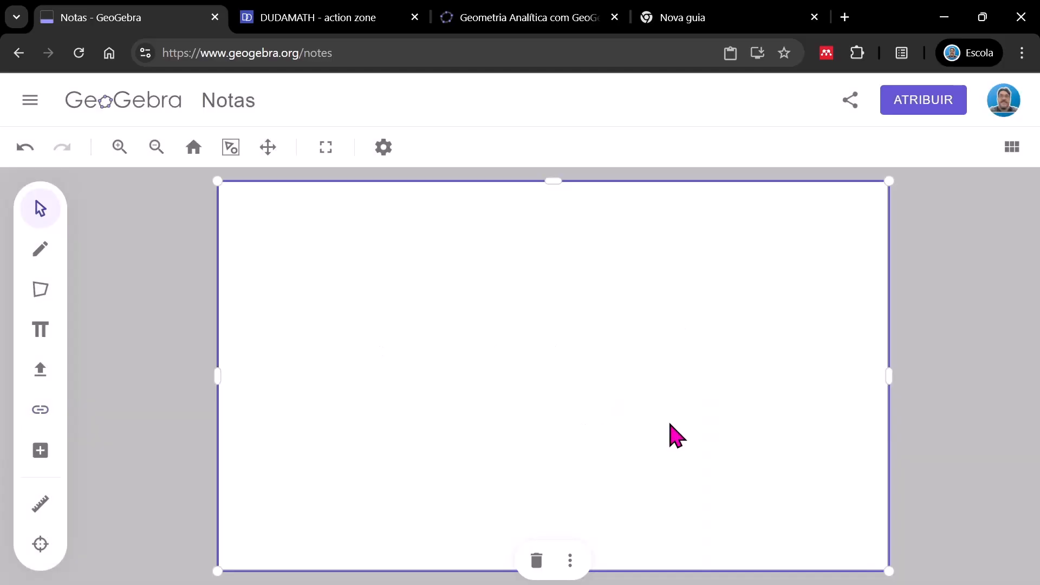
Move and narrow the embedded GeoGebra Classic element, then delete it from the board.
left_click_drag(697, 213, 585, 214)
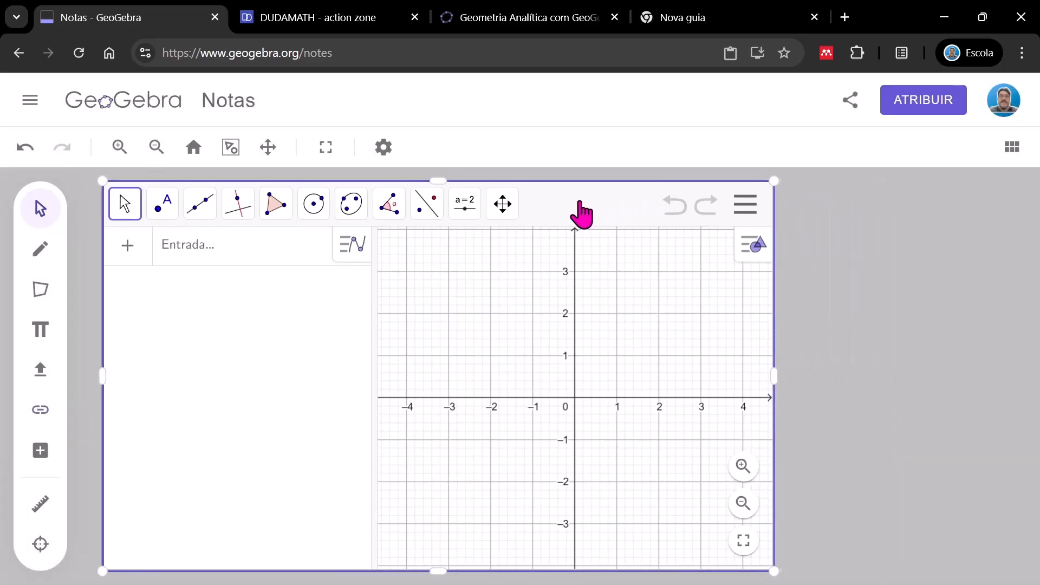
left_click_drag(774, 376, 614, 389)
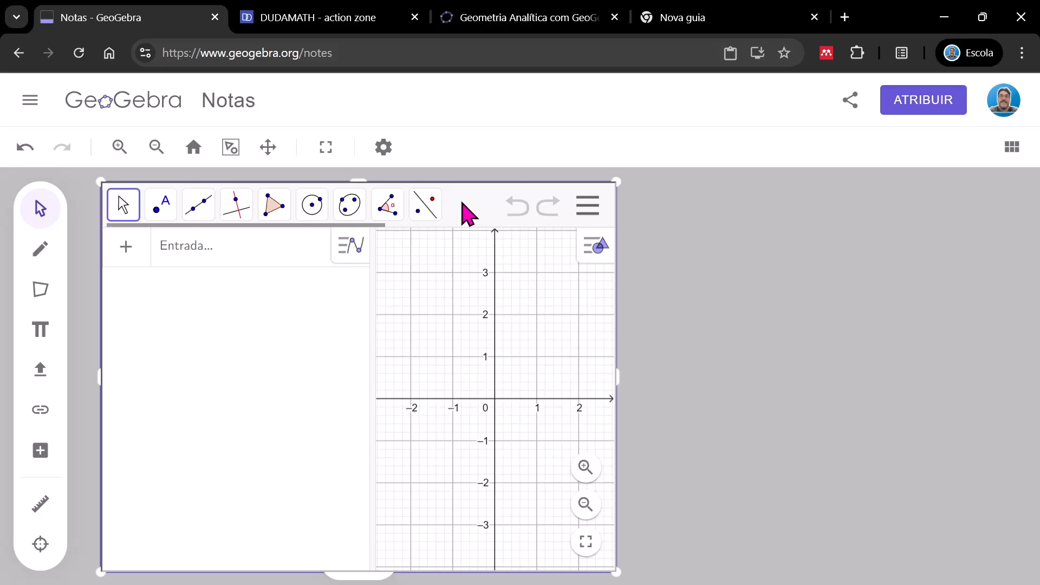
key("Delete")
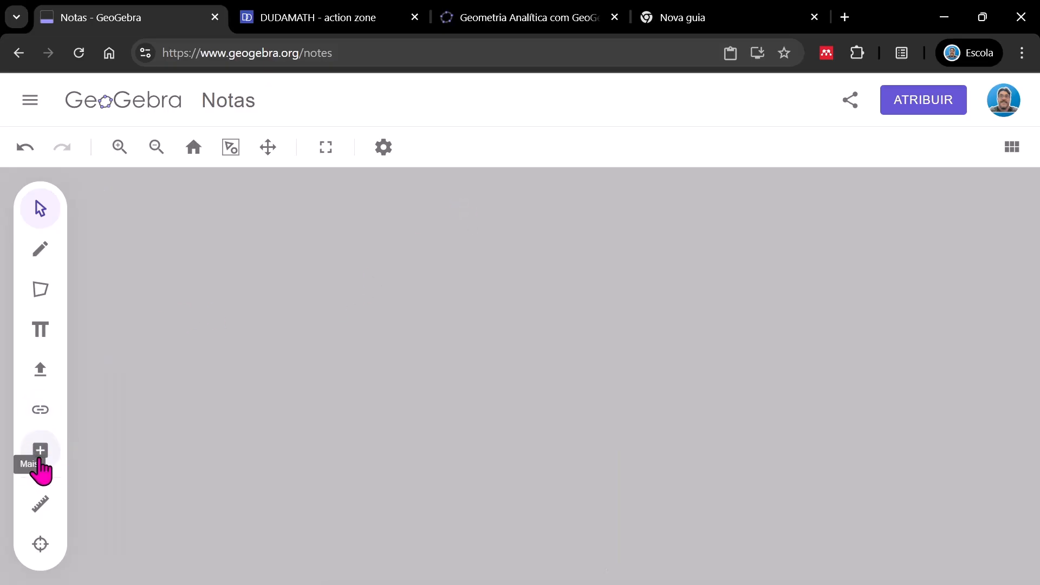
Insert a Graspable Math element, move it next to the toolbar and narrow it to a little over half its width.
left_click(41, 453)
mouse_move(126, 450)
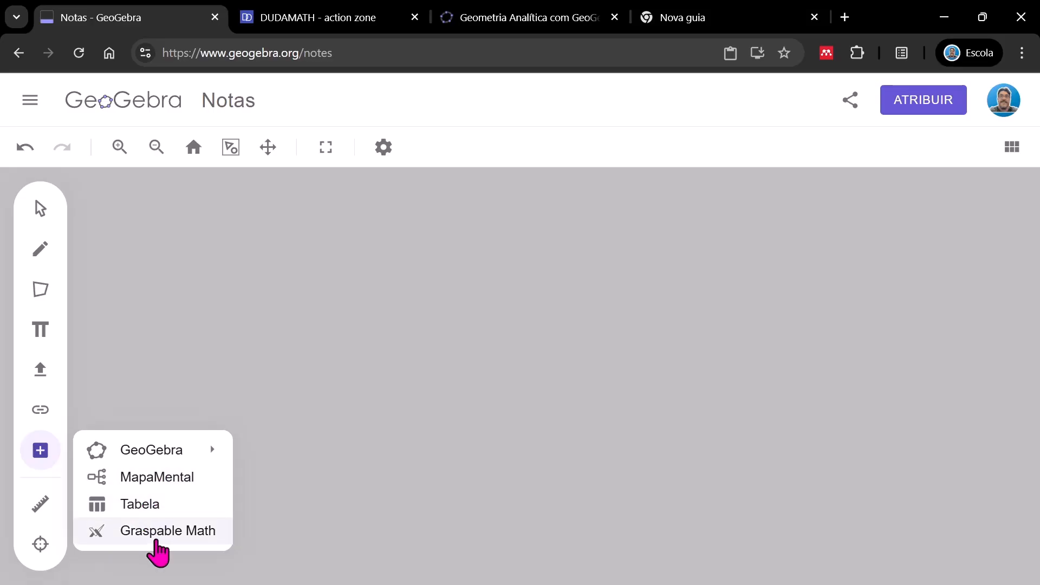
left_click(158, 550)
left_click_drag(634, 200, 504, 204)
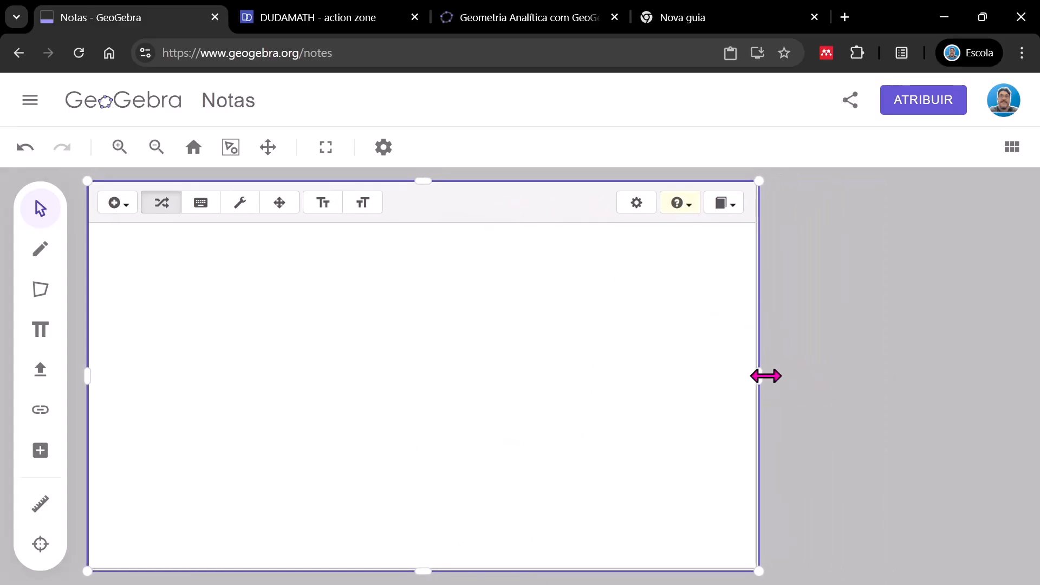
left_click_drag(758, 376, 494, 374)
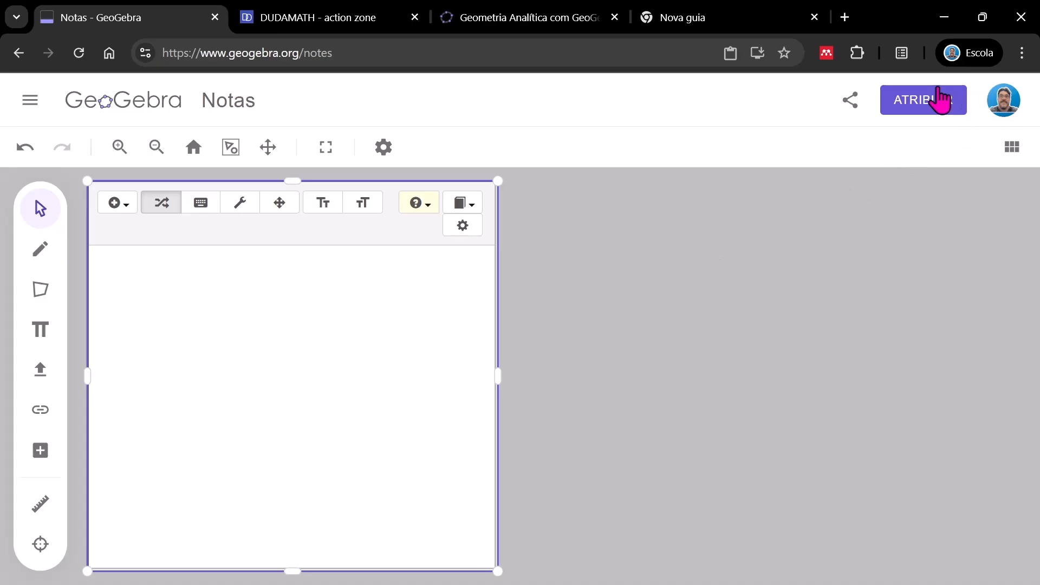
Examine the options for assigning the board to students, then dismiss them without choosing one.
left_click(926, 102)
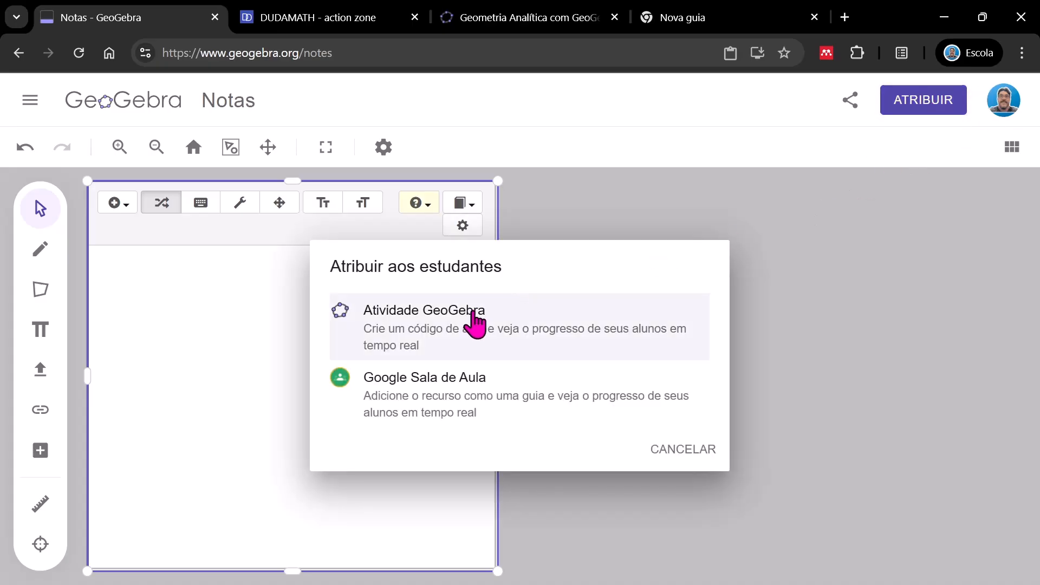
left_click(669, 451)
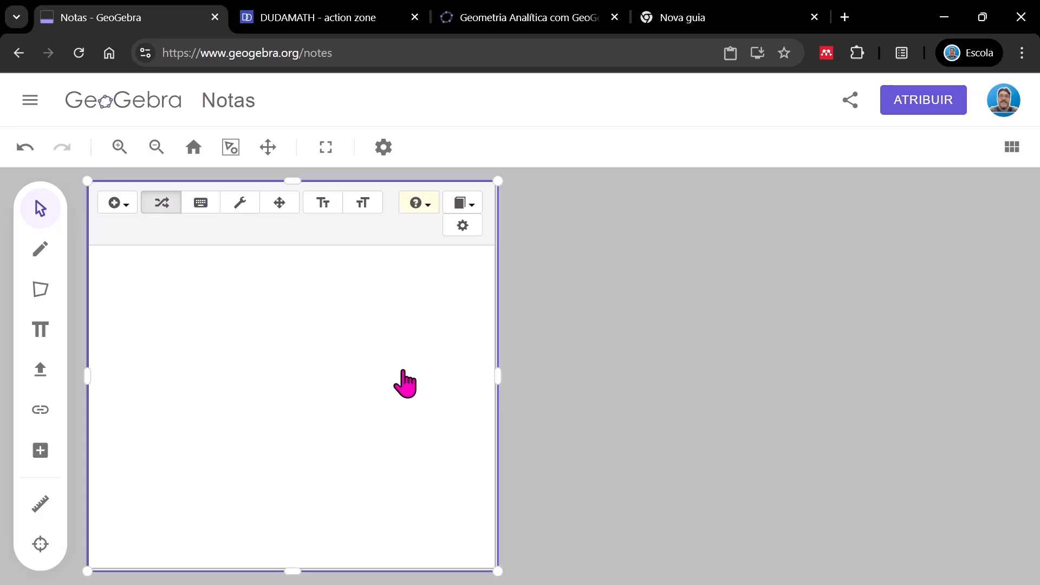
Undo and redo the last board change, then reset the view and zoom out one level.
scroll(405, 383, "up", 1)
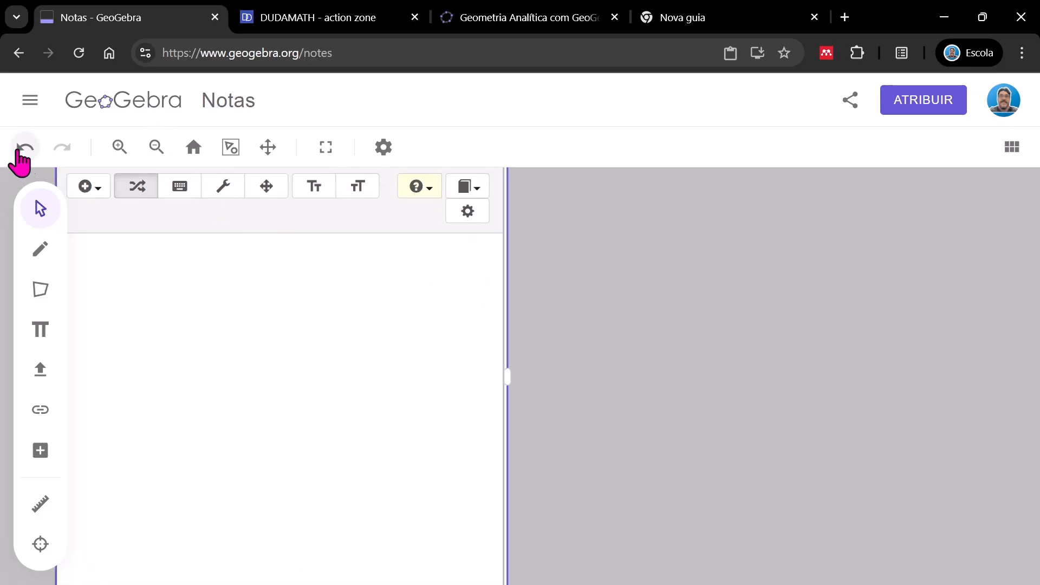
left_click(17, 155)
left_click(61, 151)
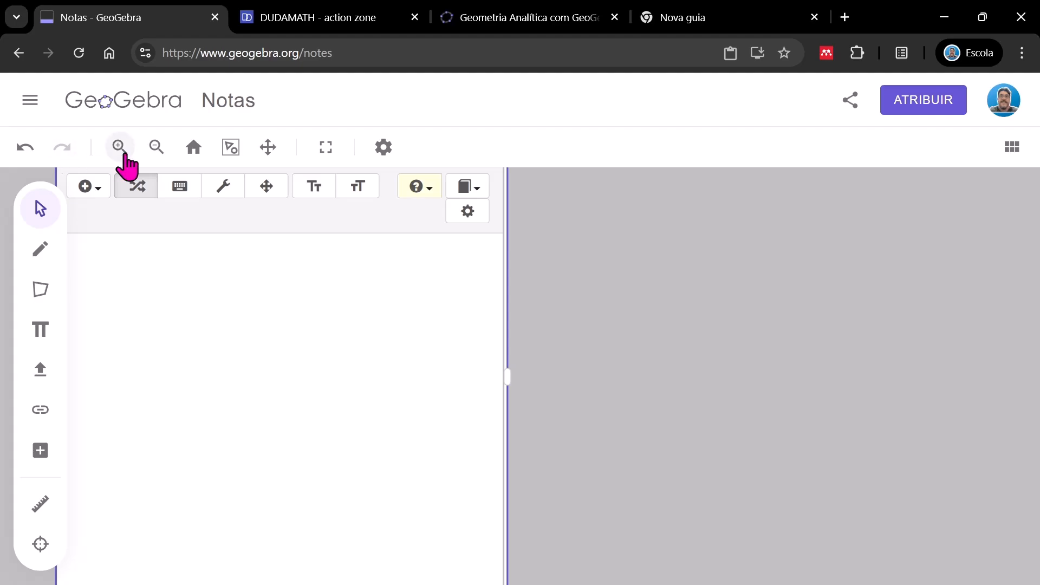
left_click(193, 147)
left_click(155, 150)
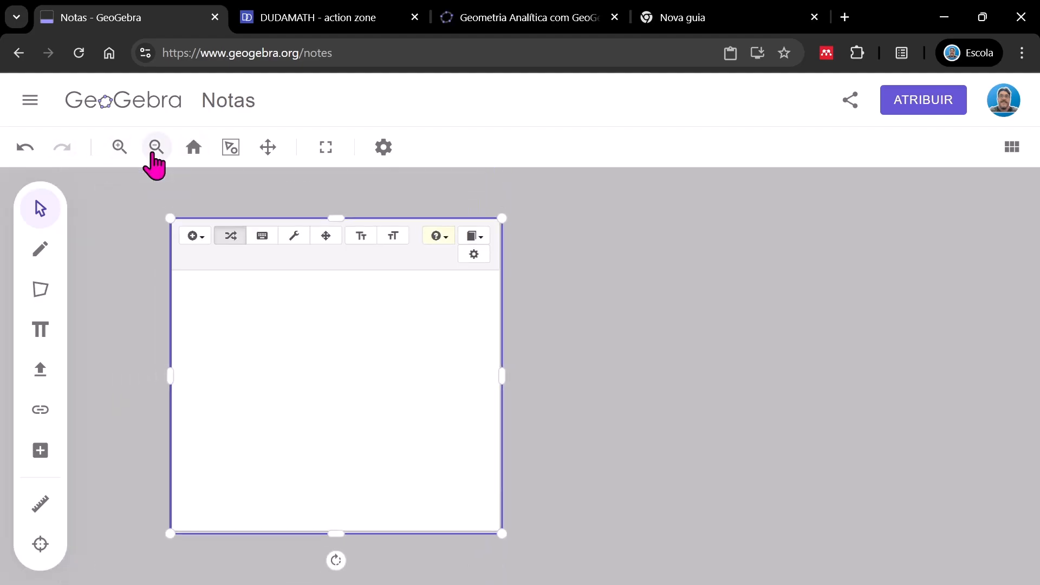
Reposition the Graspable Math element closer to the toolbar and switch the board to full screen.
left_click_drag(385, 274, 330, 254)
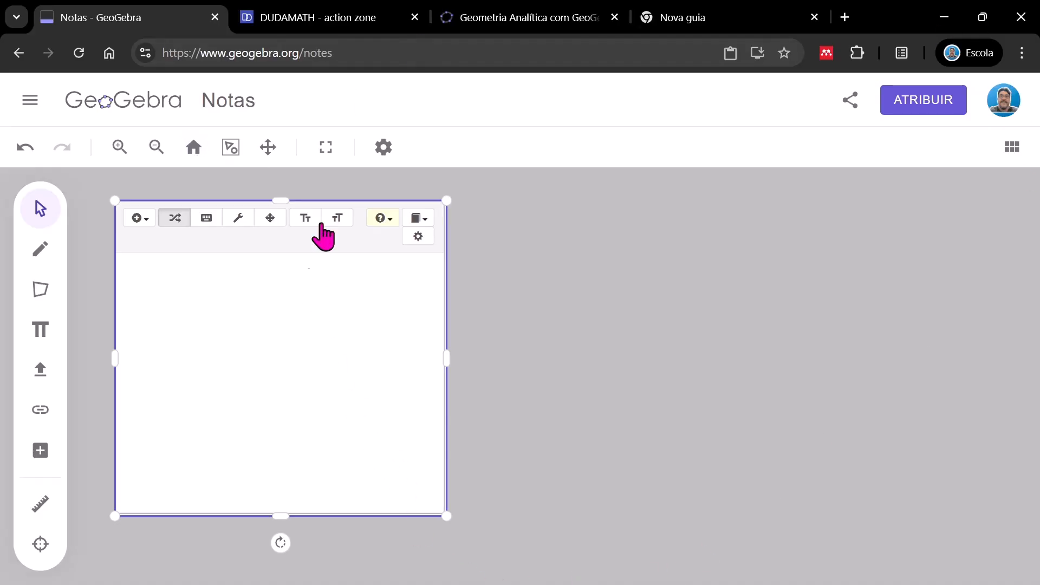
left_click(327, 149)
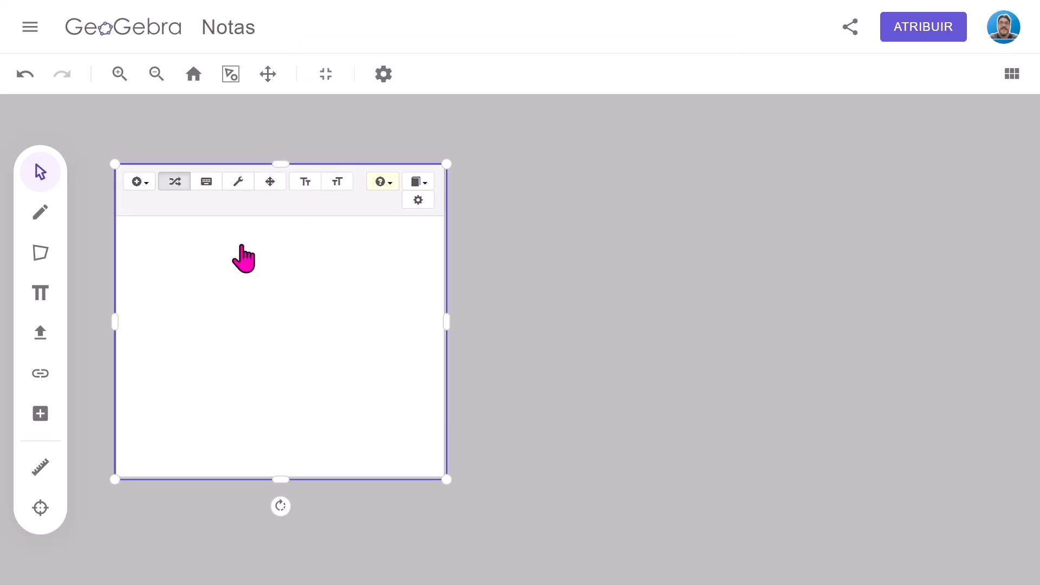
Insert a GeoGebra Gráfica calculator, move it beside the Graspable Math element and shrink it to fit there.
left_click(40, 414)
mouse_move(154, 423)
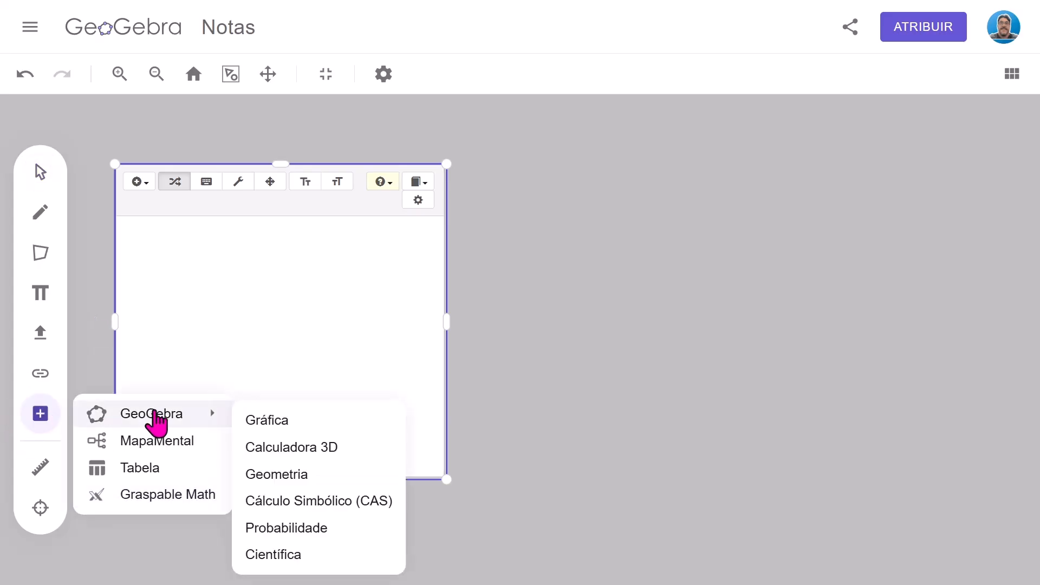
left_click(274, 422)
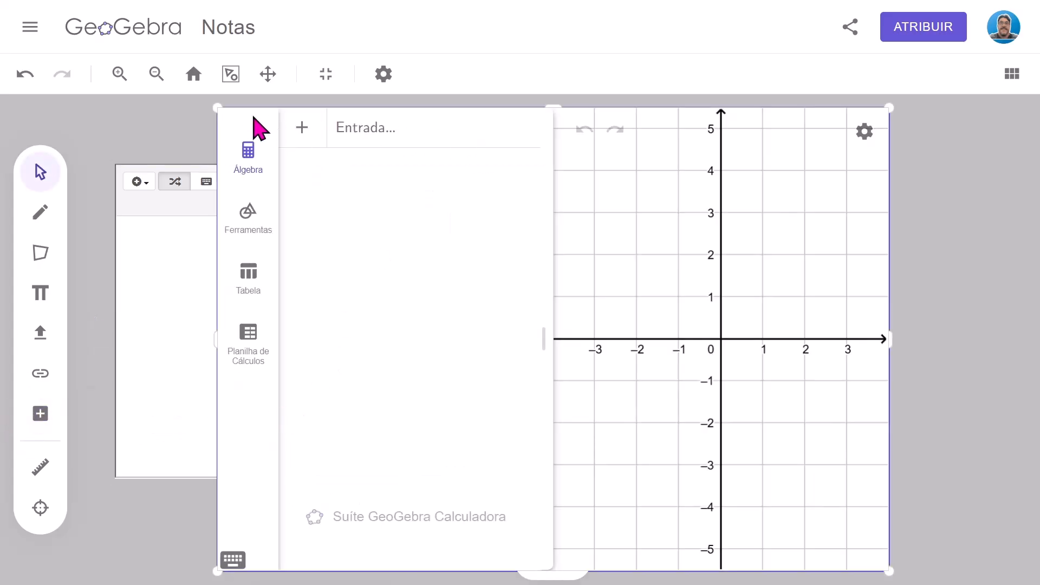
left_click_drag(239, 139, 341, 140)
left_click_drag(320, 106, 504, 129)
Enlarge the Graspable Math element so it roughly matches the height of the graphing calculator beside it.
left_click(303, 209)
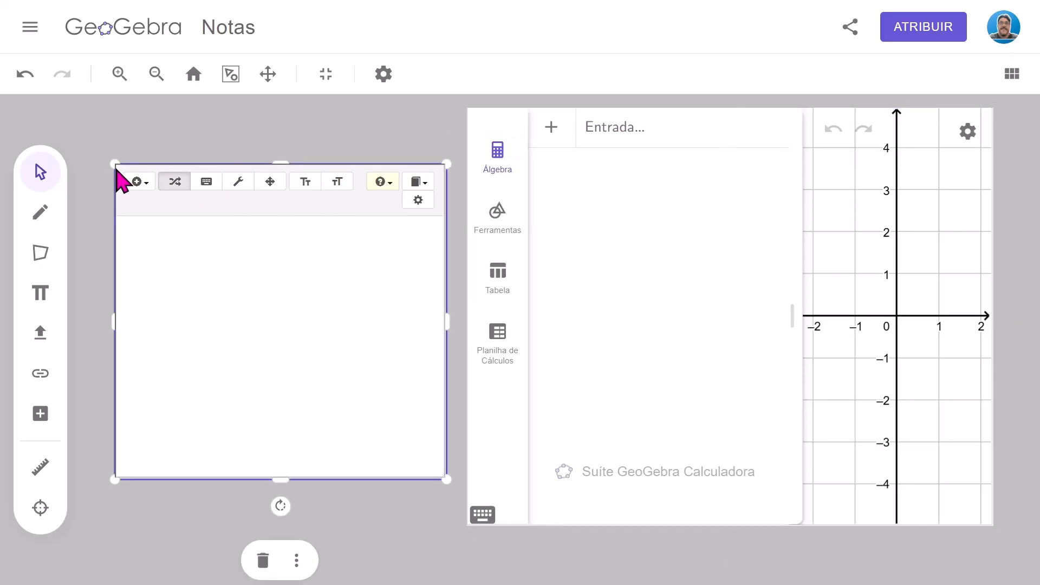
left_click_drag(112, 161, 81, 105)
left_click_drag(264, 480, 265, 534)
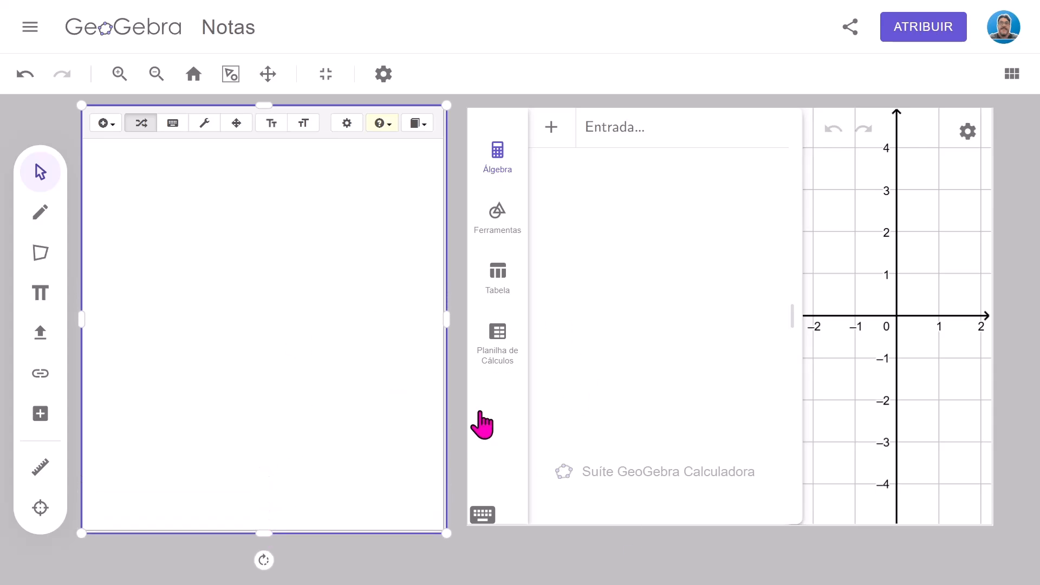
Add a blank second page to the board, return to page 1 and hide the page overview.
left_click(268, 74)
left_click_drag(464, 576, 488, 583)
left_click_drag(512, 412, 515, 576)
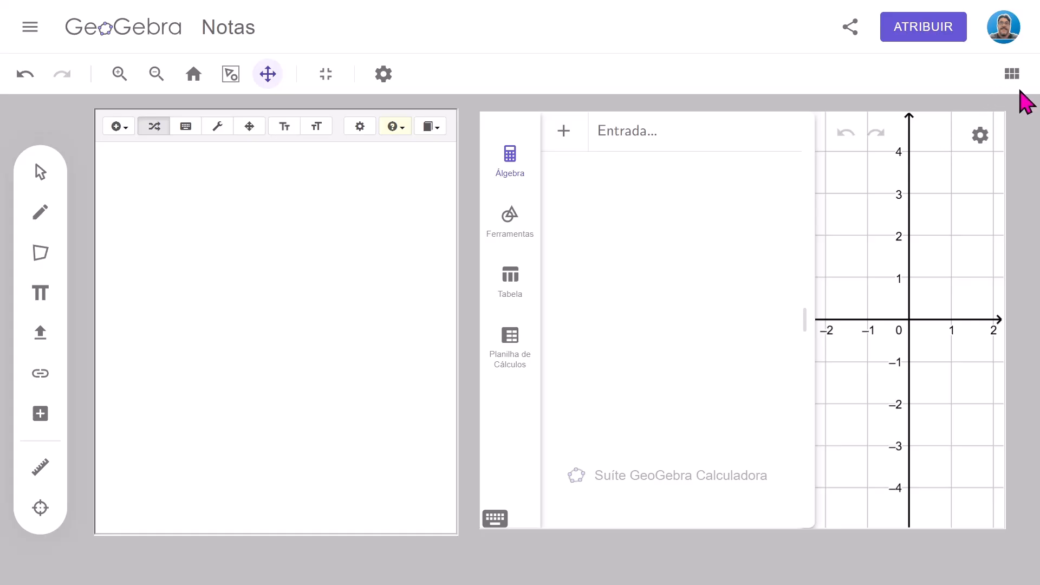
left_click(1013, 81)
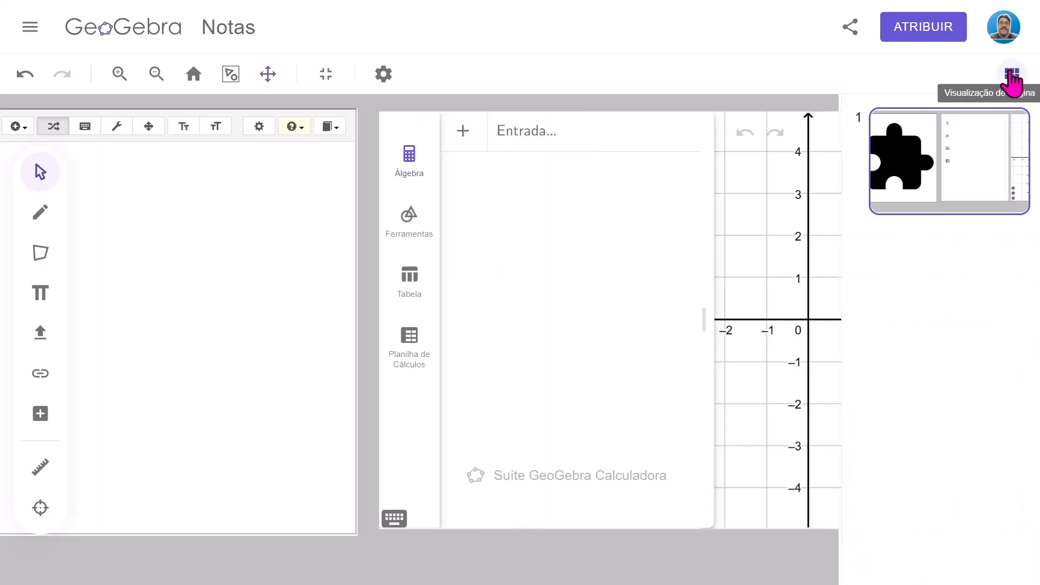
left_click(1006, 551)
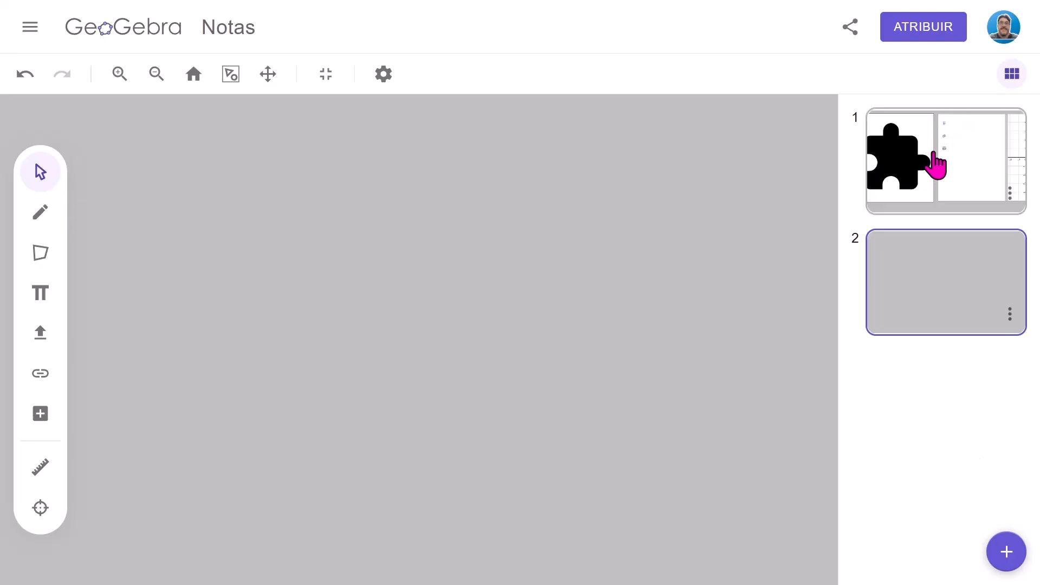
left_click(970, 193)
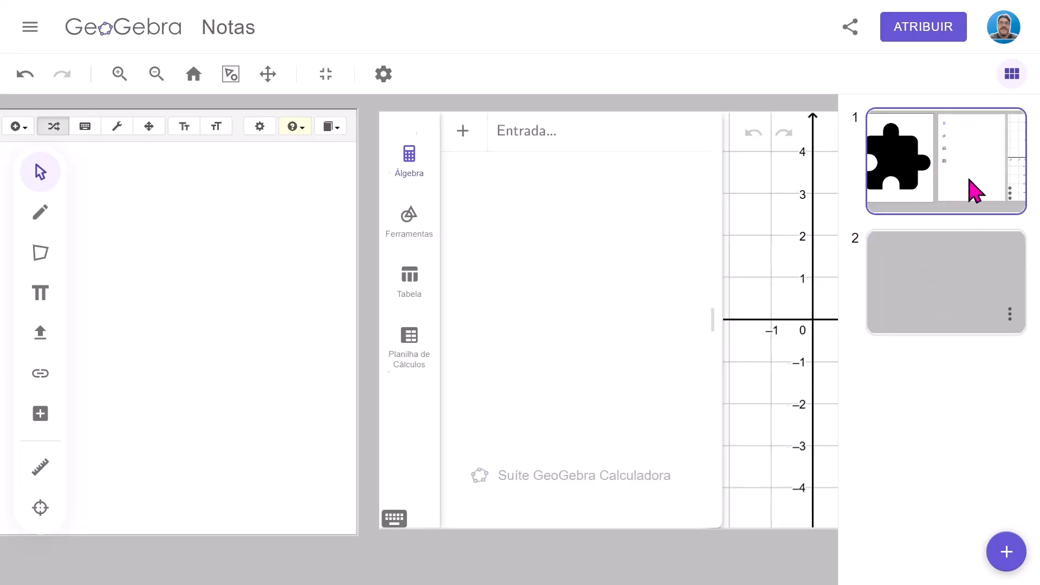
left_click(1011, 76)
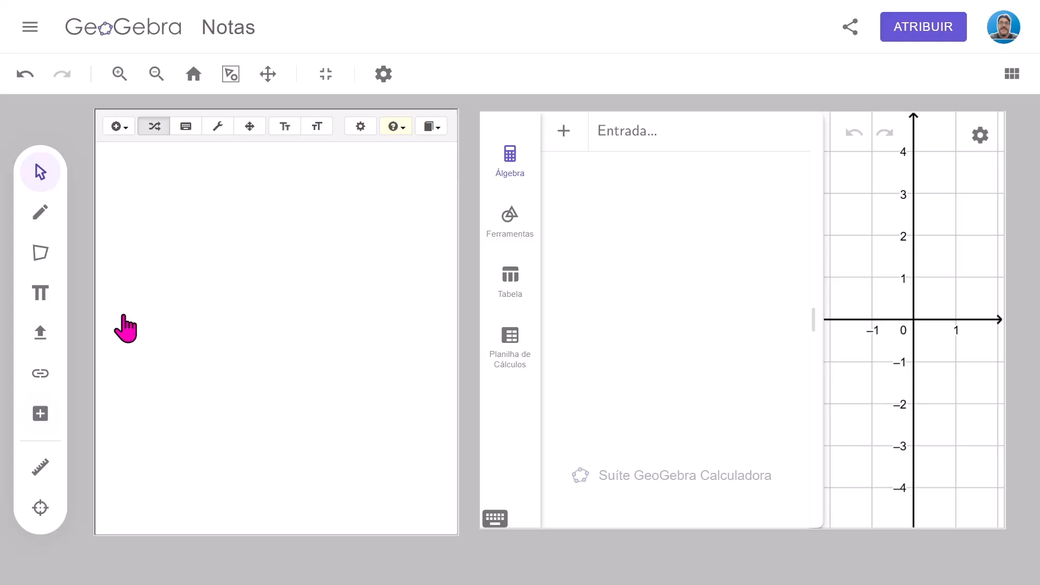
Add the math expression x − y = 0 to the Graspable Math canvas.
left_click(193, 207)
left_click(118, 127)
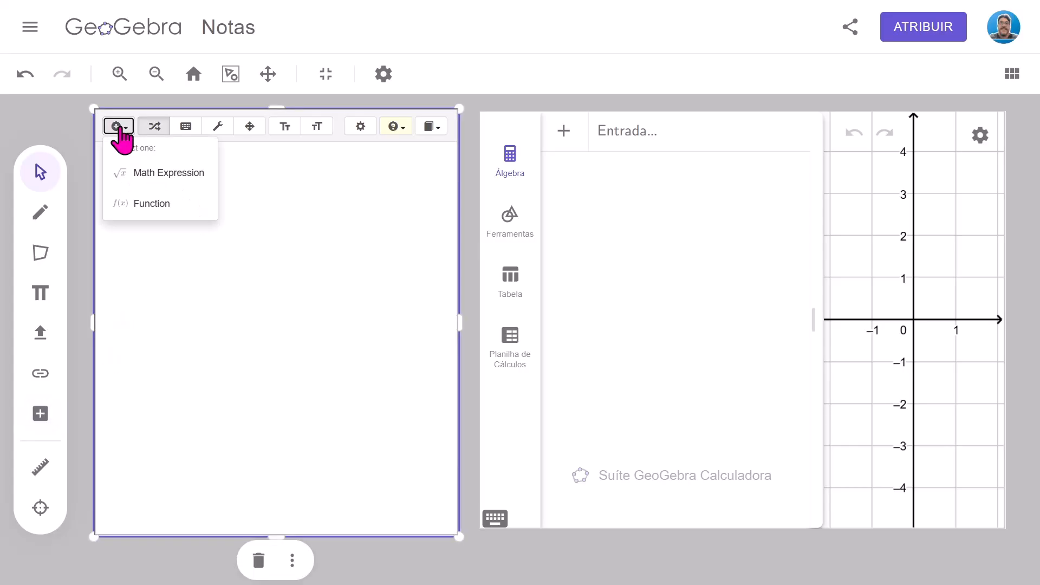
left_click(145, 173)
left_click(458, 436)
left_click(388, 518)
left_click(523, 438)
left_click(327, 564)
left_click(218, 561)
left_click(737, 398)
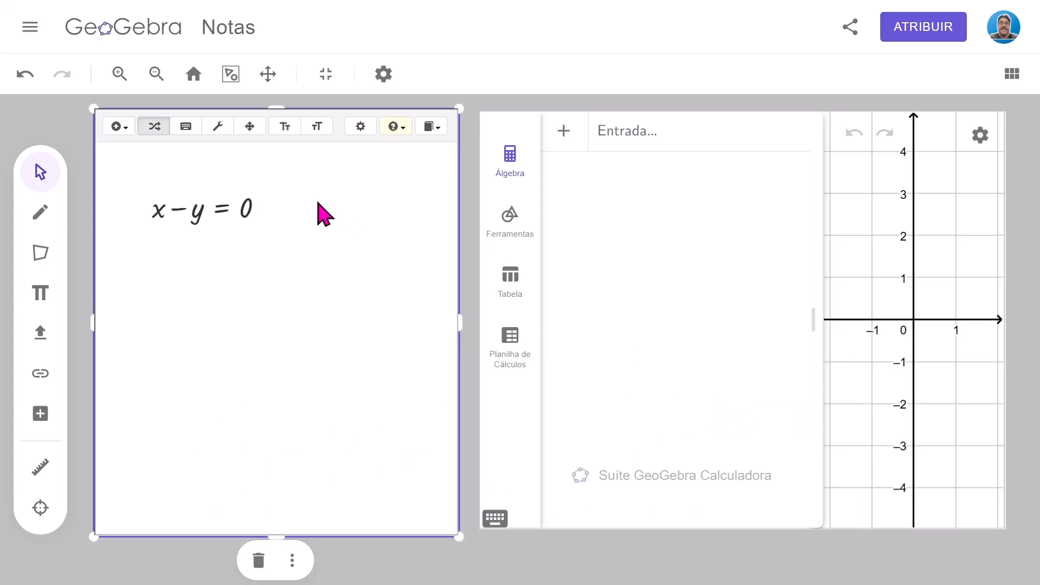
Add a second math expression, 3x − 2/3 y = 7, below the first in Graspable Math.
left_click(116, 126)
left_click(156, 176)
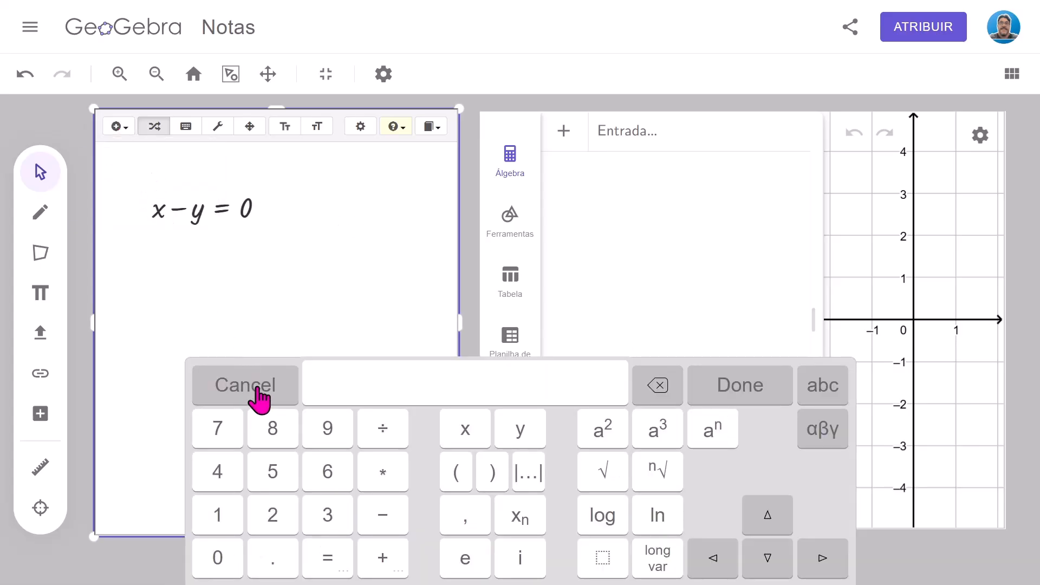
left_click(328, 517)
left_click(465, 431)
left_click(386, 530)
left_click(272, 517)
left_click(382, 429)
left_click(325, 520)
left_click(822, 558)
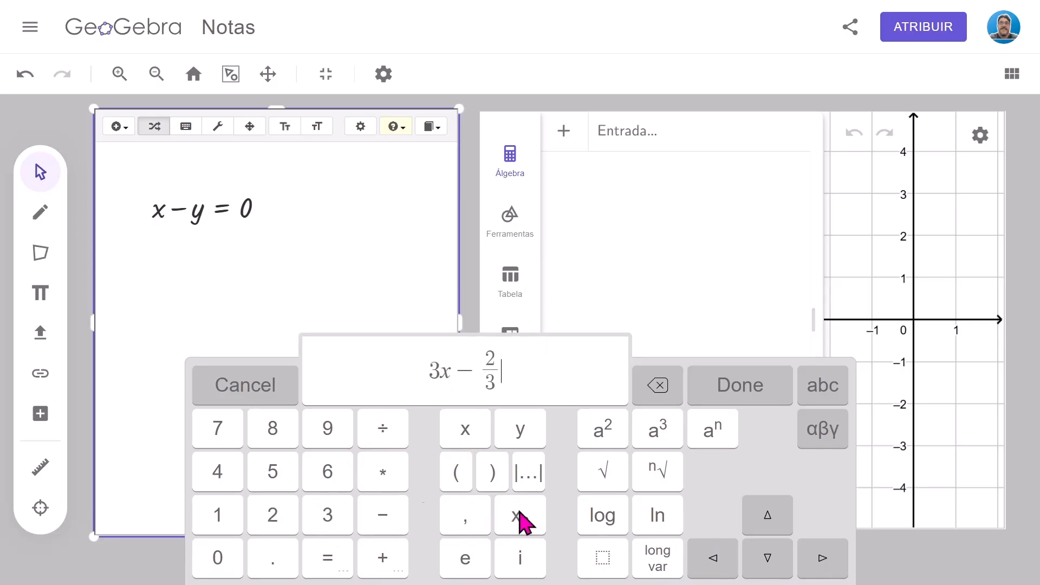
left_click(522, 433)
left_click(327, 560)
left_click(218, 431)
left_click(717, 397)
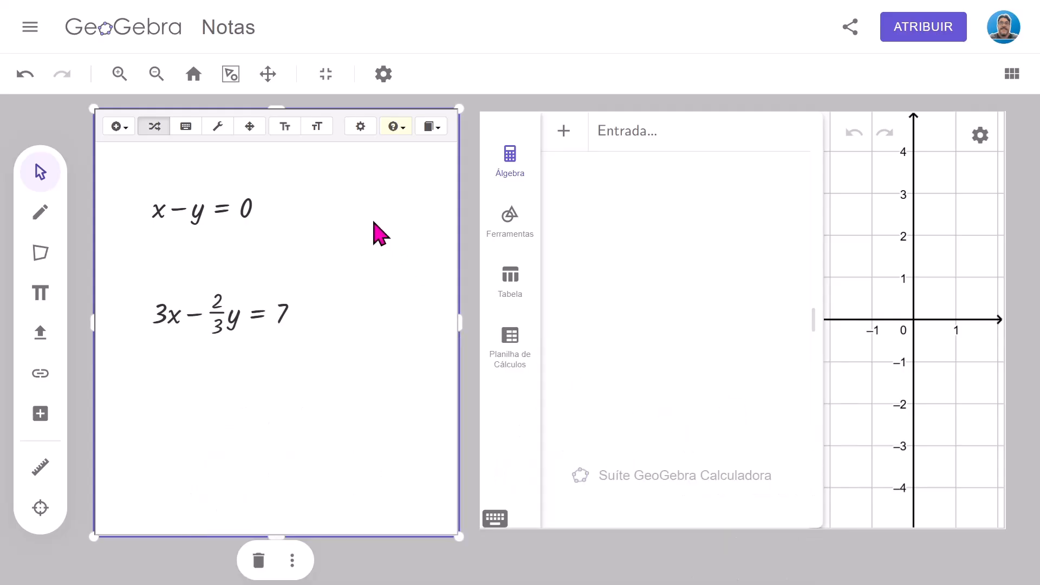
Place the two equations side by side along the canvas's upper edge and reduce their text size.
left_click(252, 127)
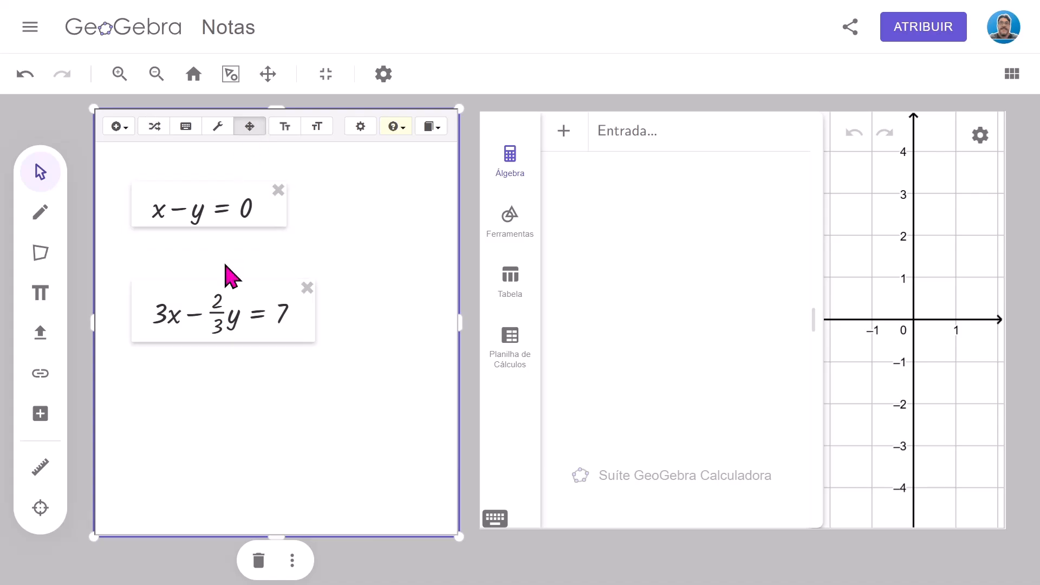
left_click_drag(220, 209, 188, 185)
left_click_drag(200, 318, 325, 179)
left_click(288, 130)
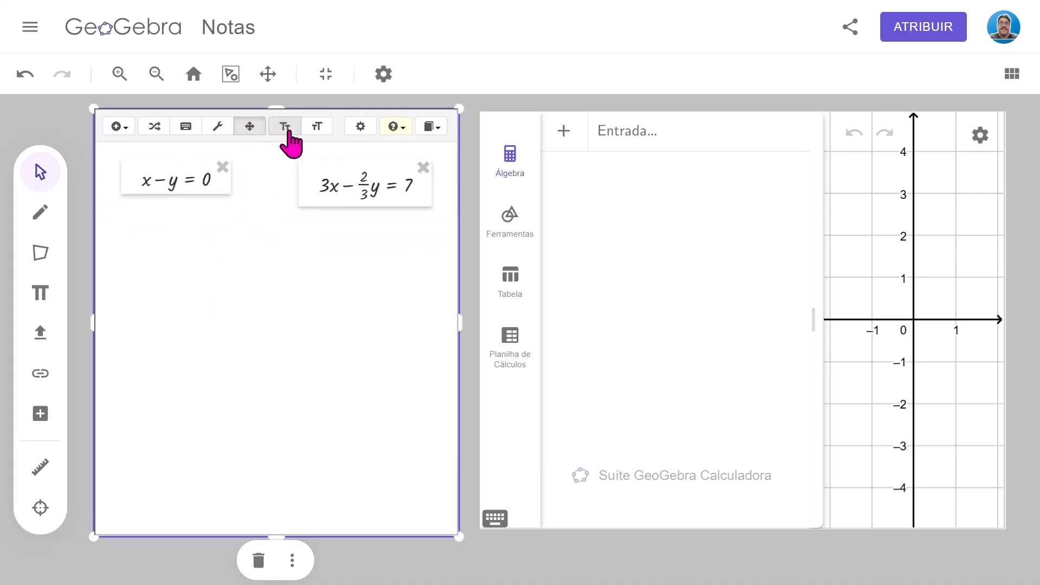
left_click_drag(181, 181, 163, 176)
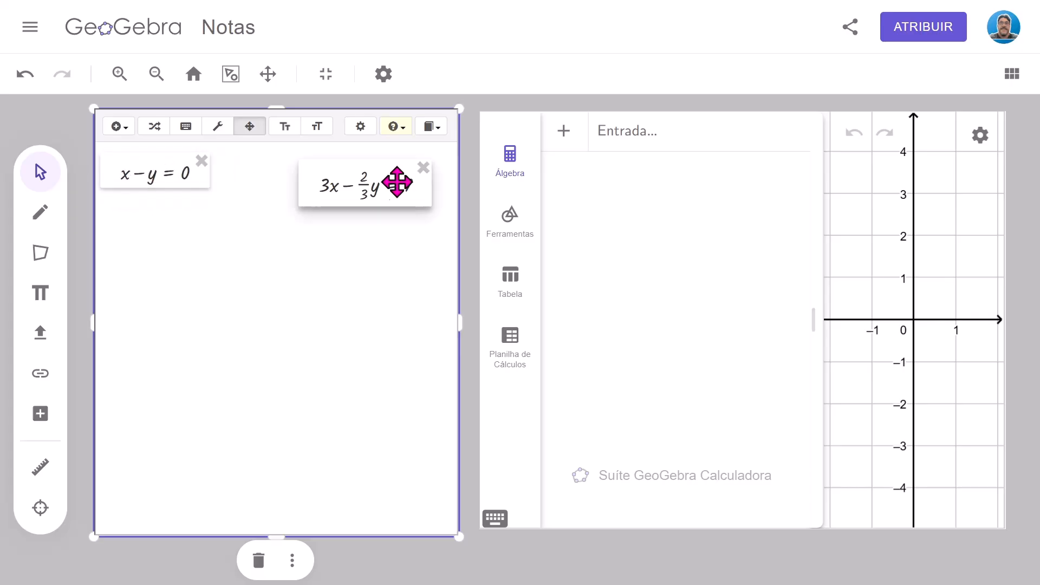
left_click_drag(379, 186, 358, 182)
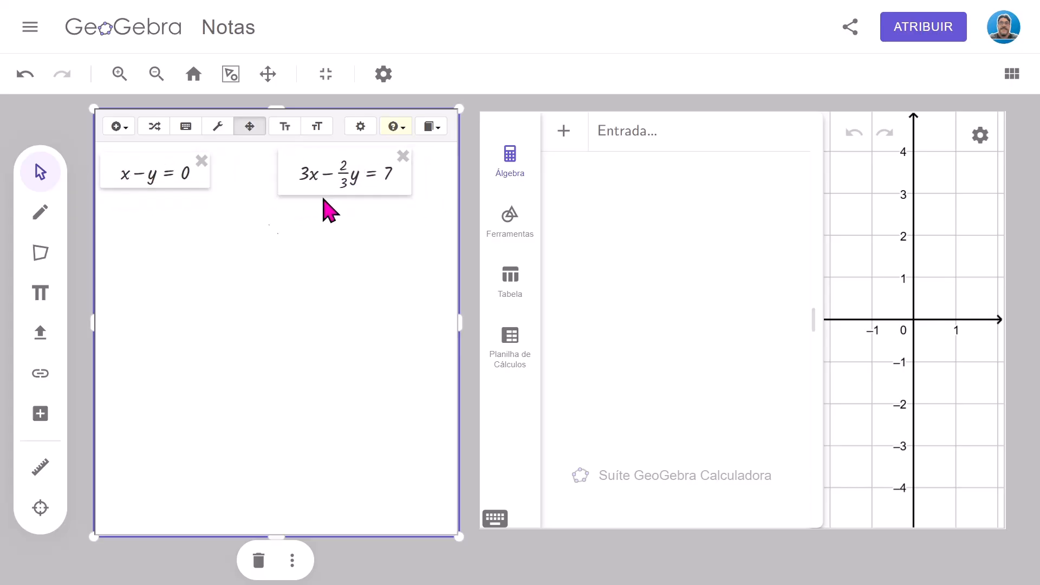
Rearrange x − y = 0 into x = y, substitute y for x in the second equation and simplify to 3y − 2/3 y = 7.
left_click(151, 127)
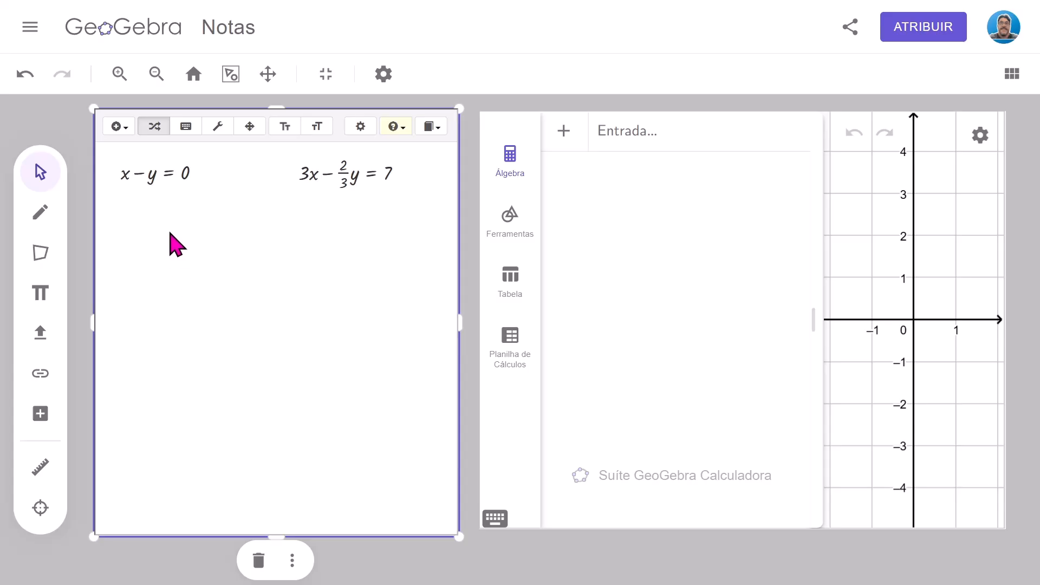
left_click_drag(152, 179, 198, 230)
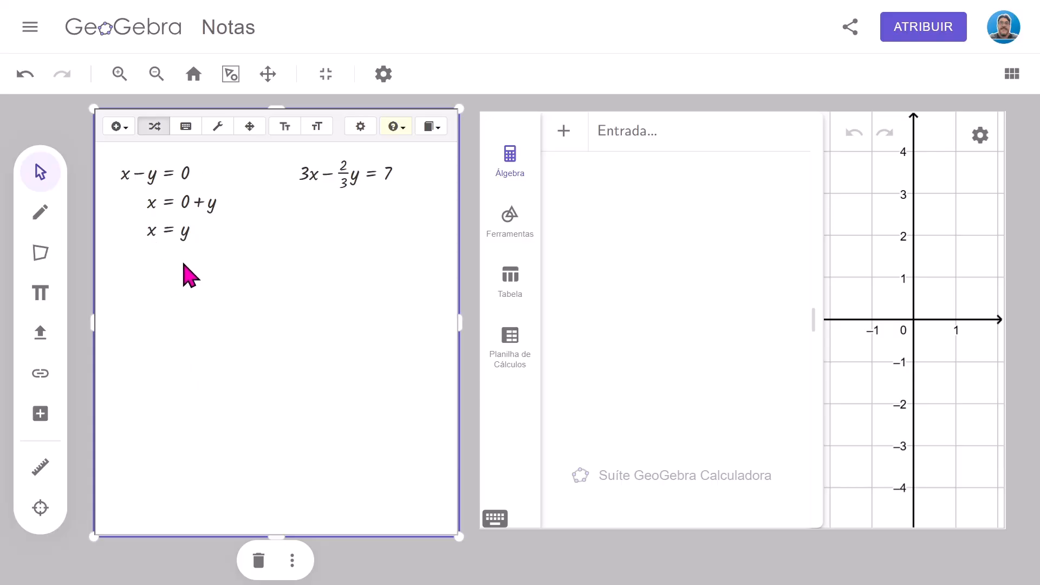
left_click_drag(152, 231, 308, 173)
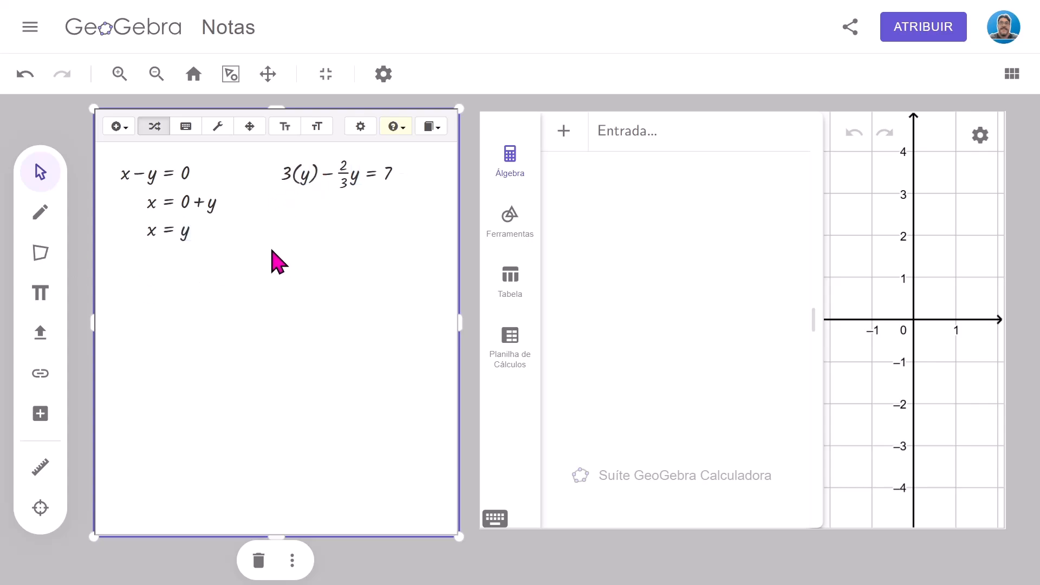
left_click(295, 174)
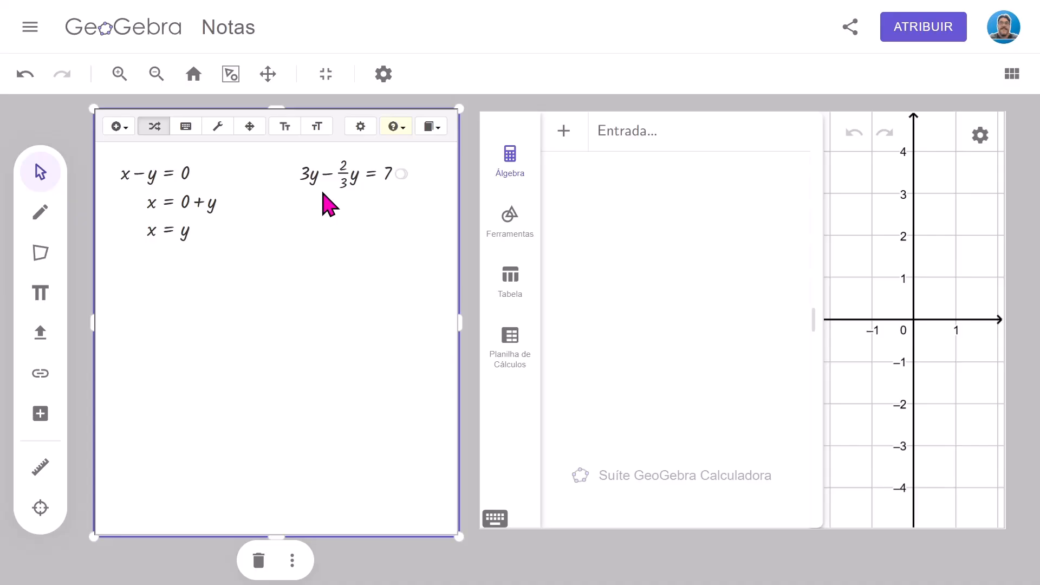
Solve 3y − 2/3 y = 7 down to y = 3 by clearing the fraction, combining the y terms and dividing by 7.
left_click_drag(344, 183, 406, 192)
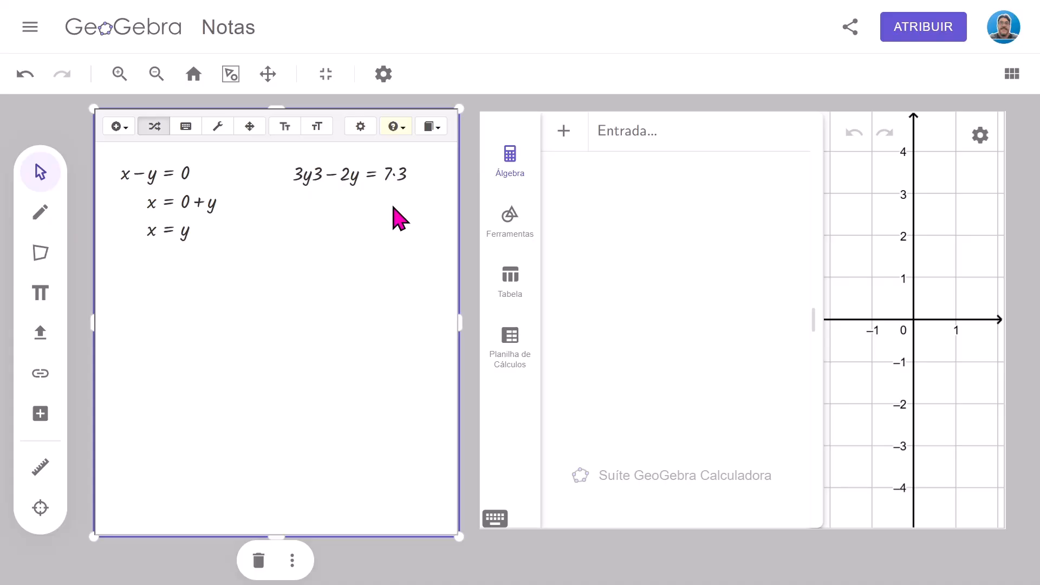
left_click_drag(319, 179, 293, 179)
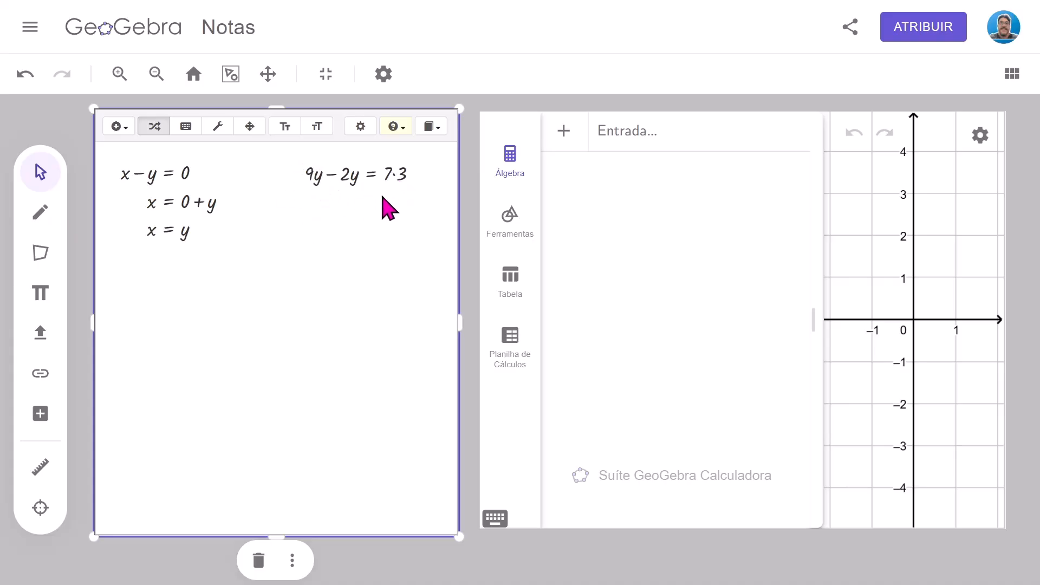
left_click(395, 176)
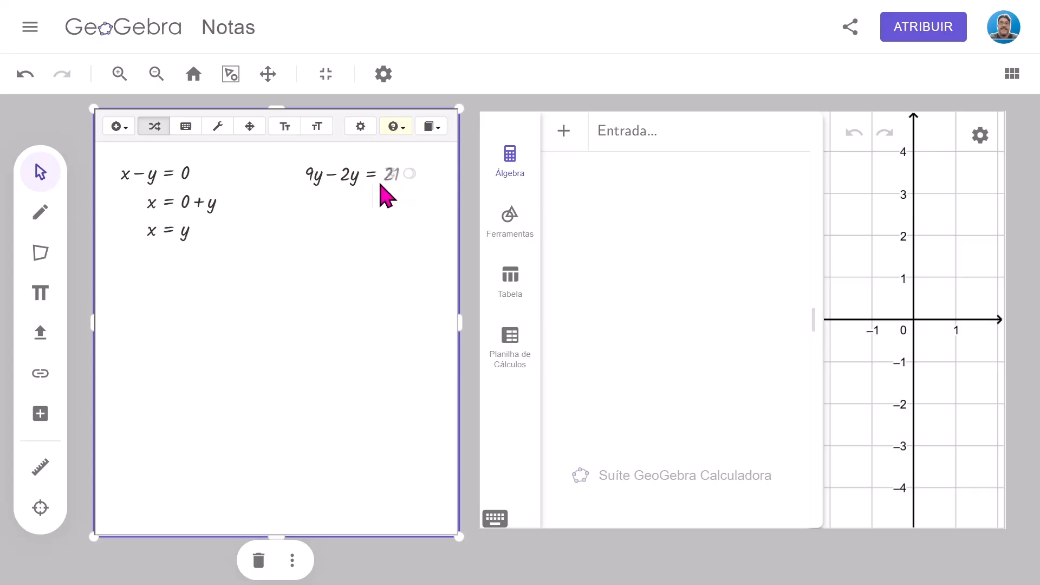
left_click(332, 176)
left_click_drag(345, 173, 388, 213)
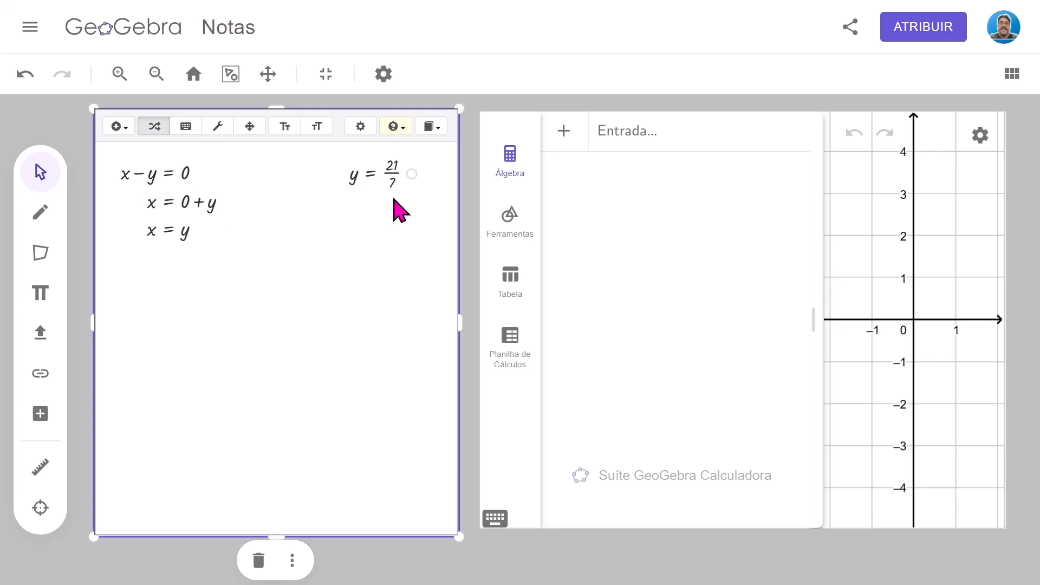
left_click(392, 175)
Expand the second equation's full derivation and substitute y = 3 into x = y to get x = 3, showing every line.
left_click_drag(403, 174, 404, 505)
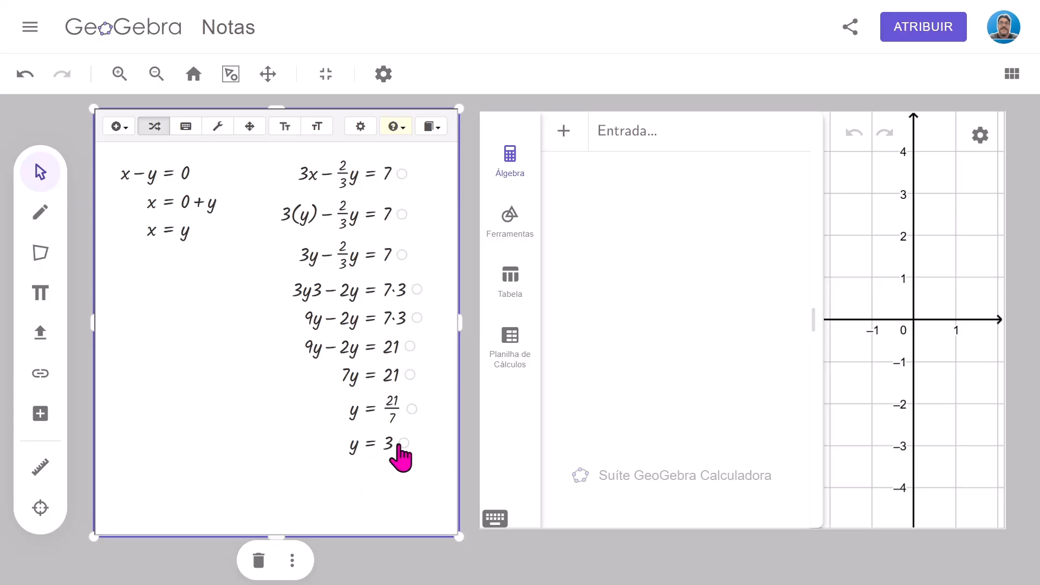
left_click_drag(352, 449, 188, 234)
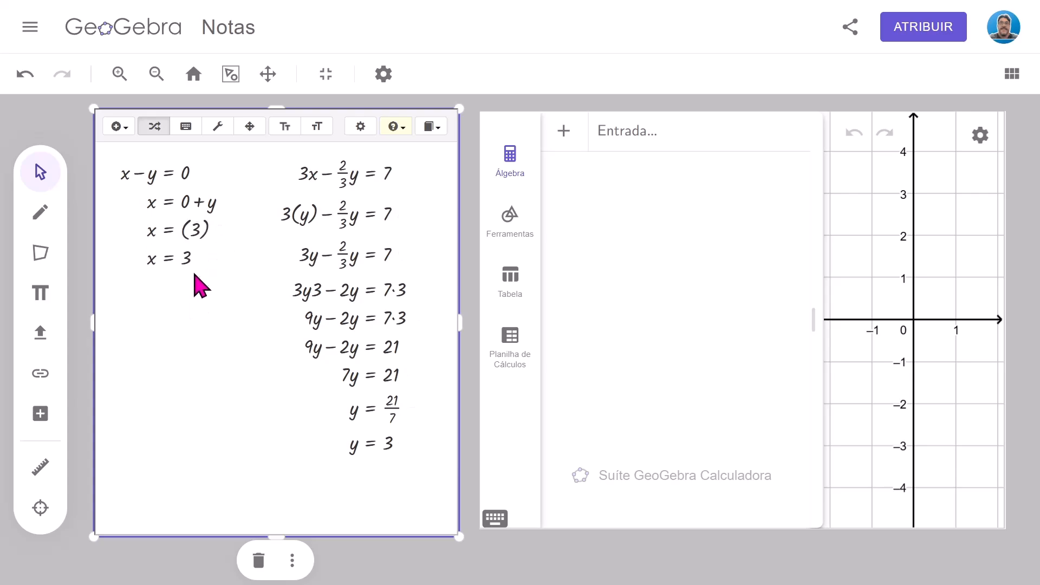
left_click(219, 229)
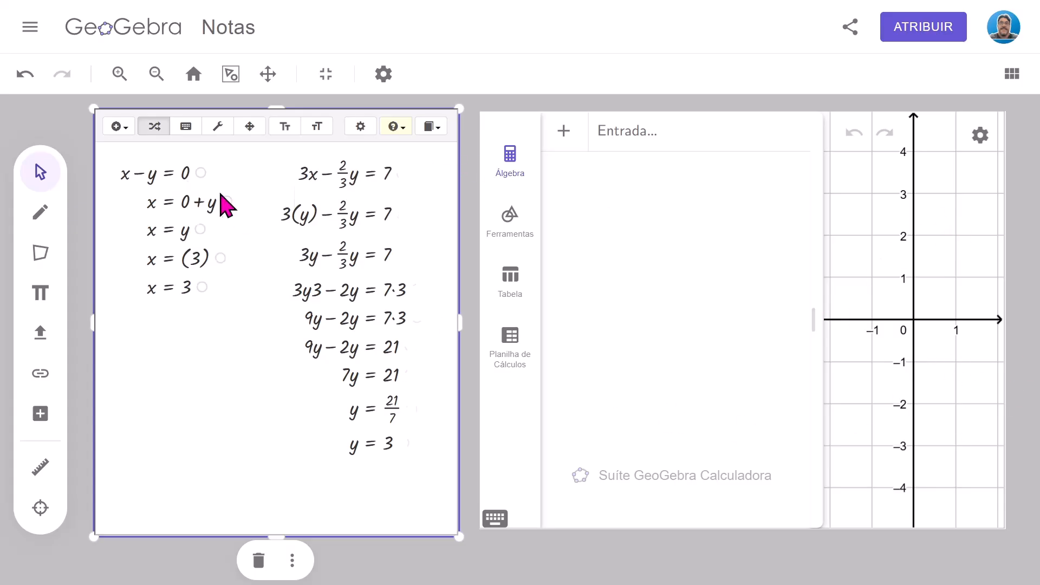
Graph x − y = 0 and 3x − 2/3 y = 7 in the calculator by transferring both from Graspable Math.
left_click_drag(200, 174, 604, 146)
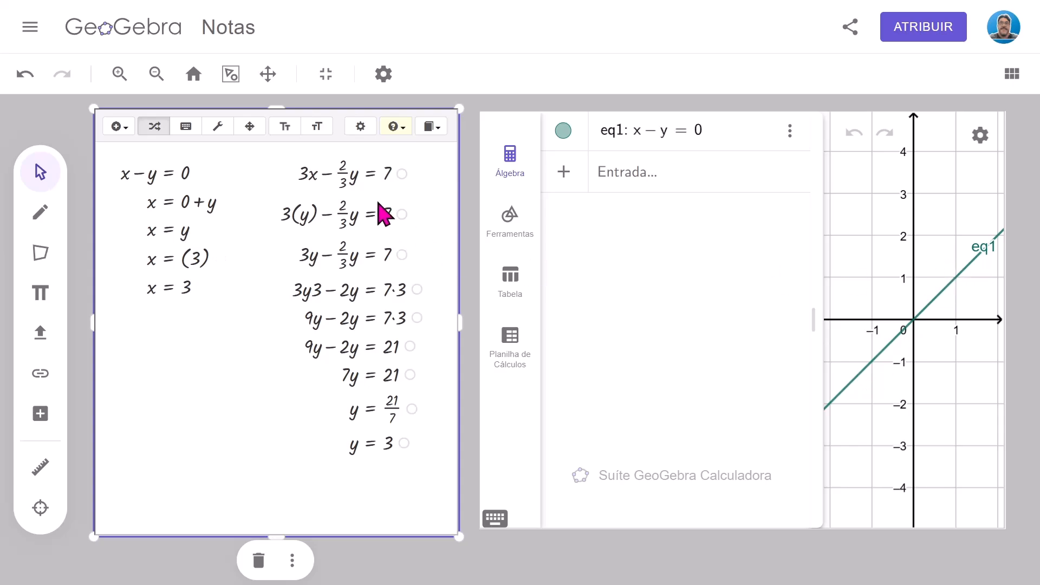
left_click_drag(401, 174, 627, 182)
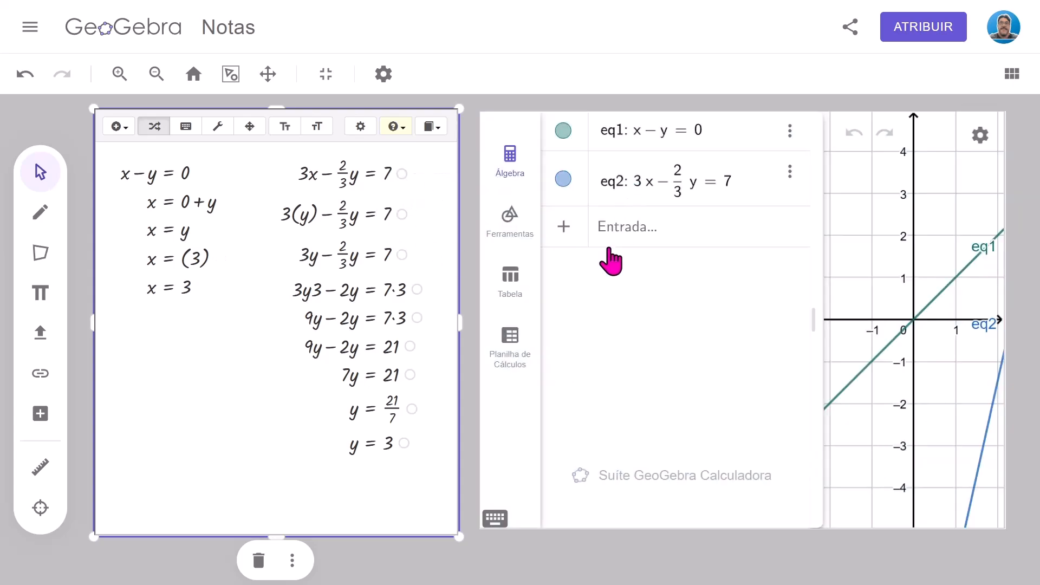
left_click_drag(967, 247, 901, 253)
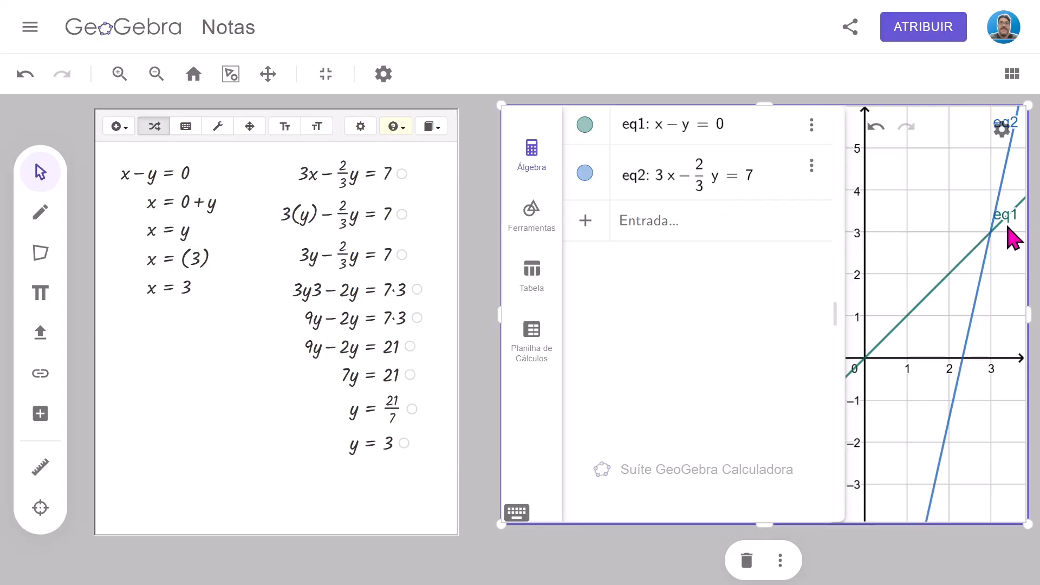
Mark the intersection point of the two graphed lines and show it in the calculator's algebra list.
left_click(533, 228)
left_click(617, 255)
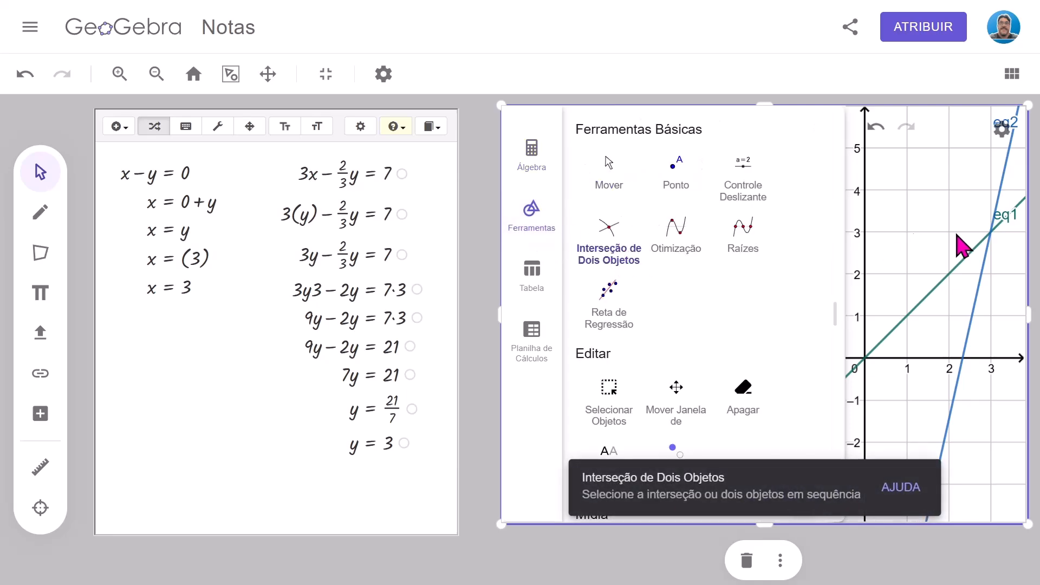
left_click(954, 270)
left_click(980, 283)
left_click(599, 187)
left_click(528, 162)
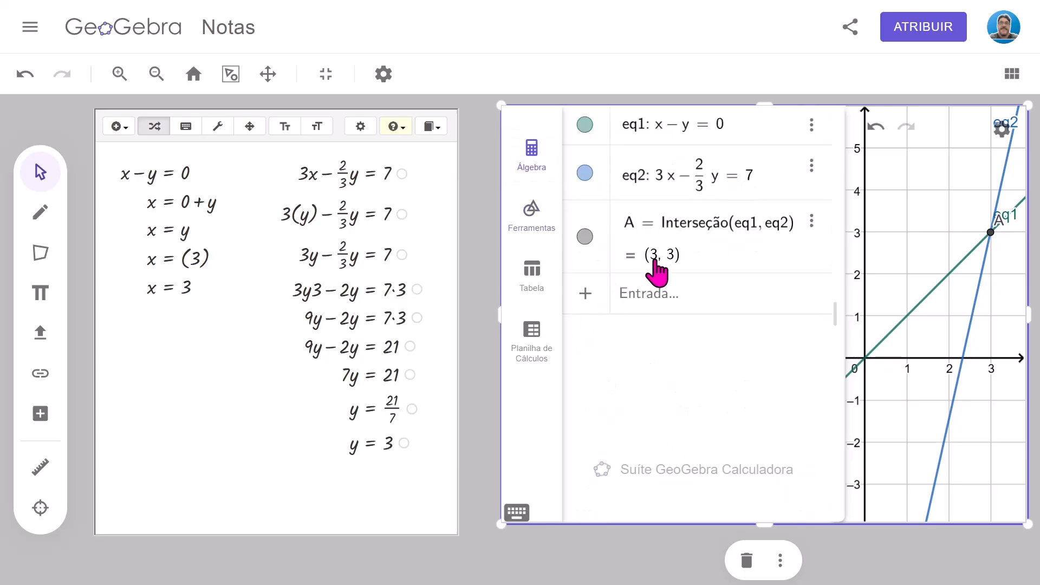
Reposition point A's label just below the intersection of the two lines on the graph.
left_click(179, 312)
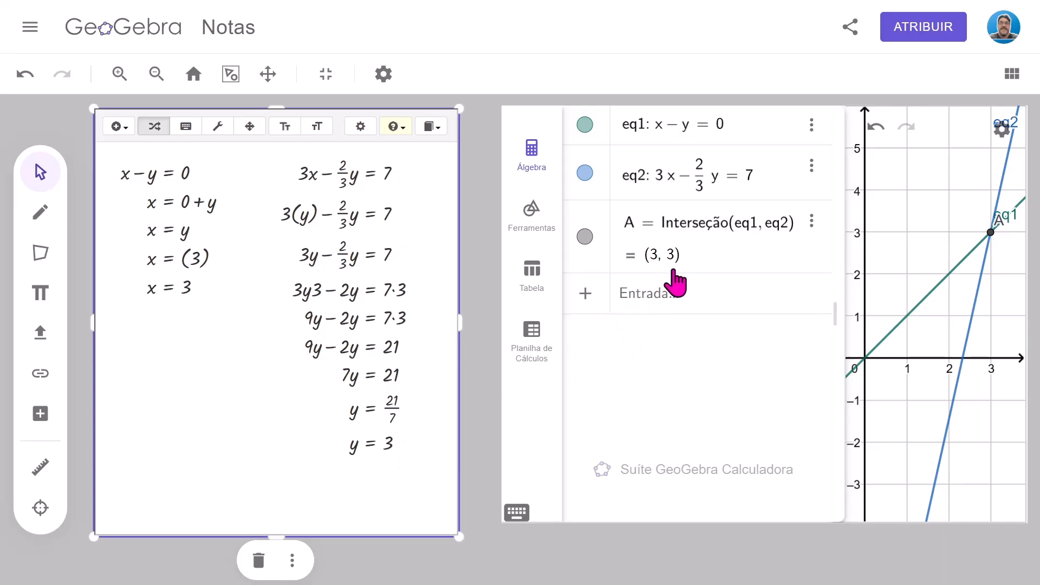
left_click(999, 239)
left_click_drag(999, 230, 899, 252)
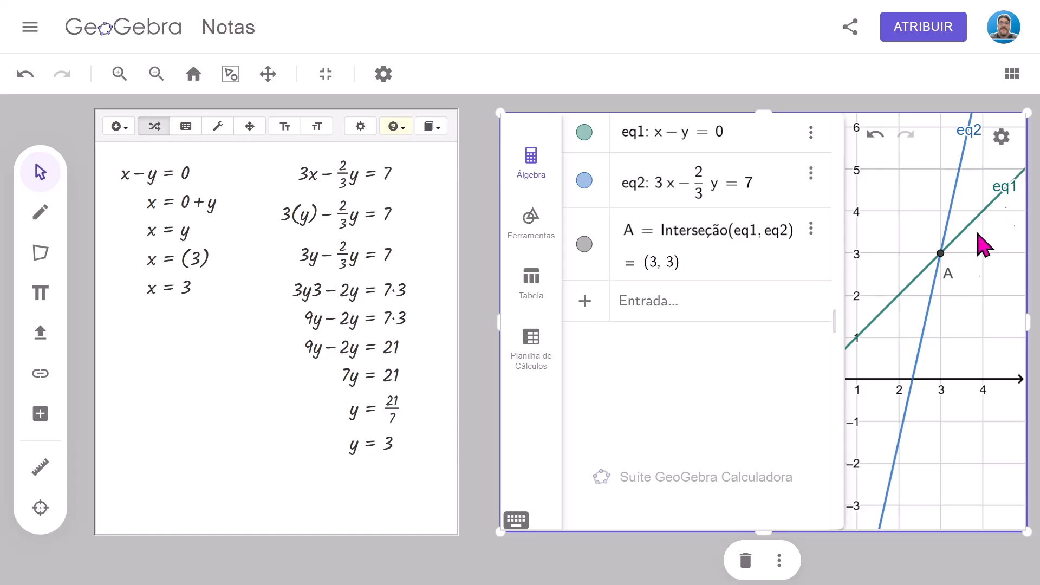